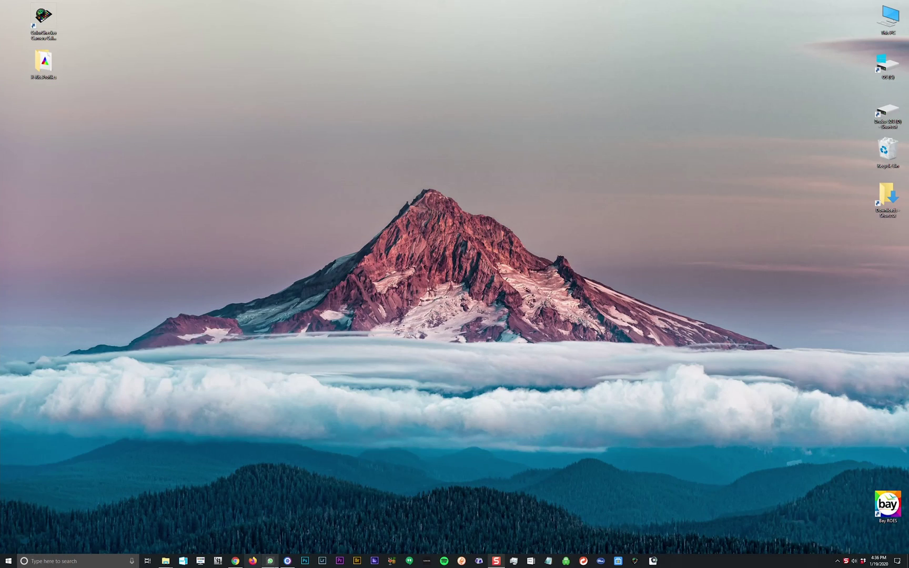
# Launch ON1 Photo RAW 2020 and open the ColorChecker photo in Edit
pyautogui.click(288, 561)
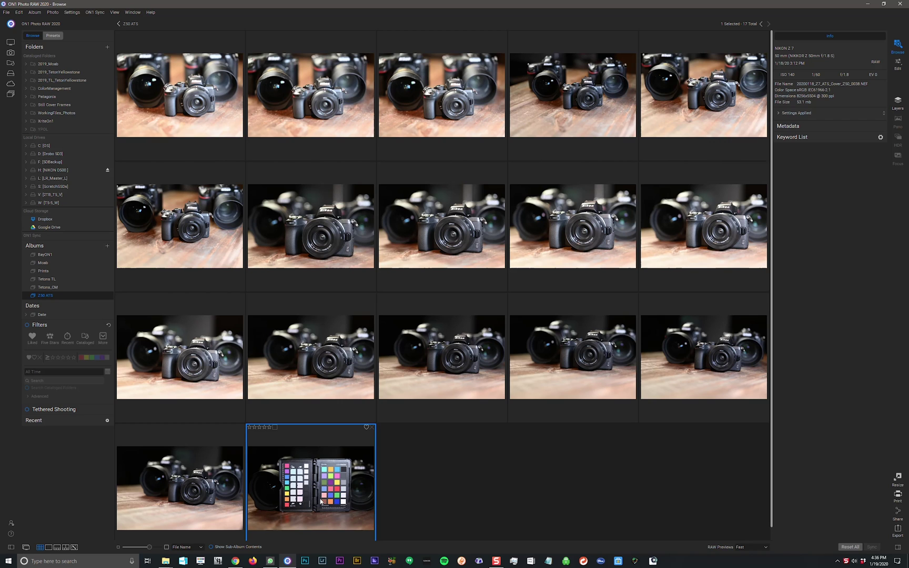
pyautogui.doubleClick(320, 488)
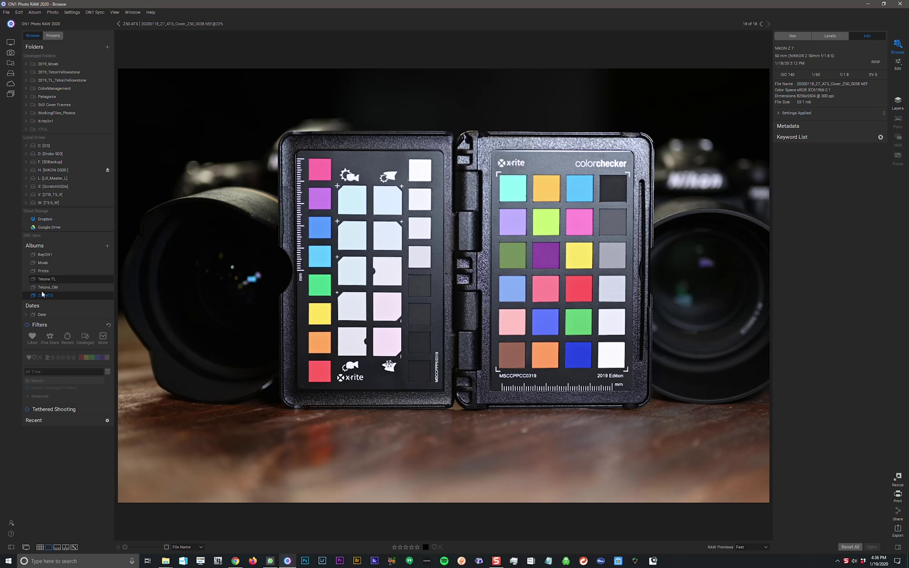
pyautogui.click(898, 63)
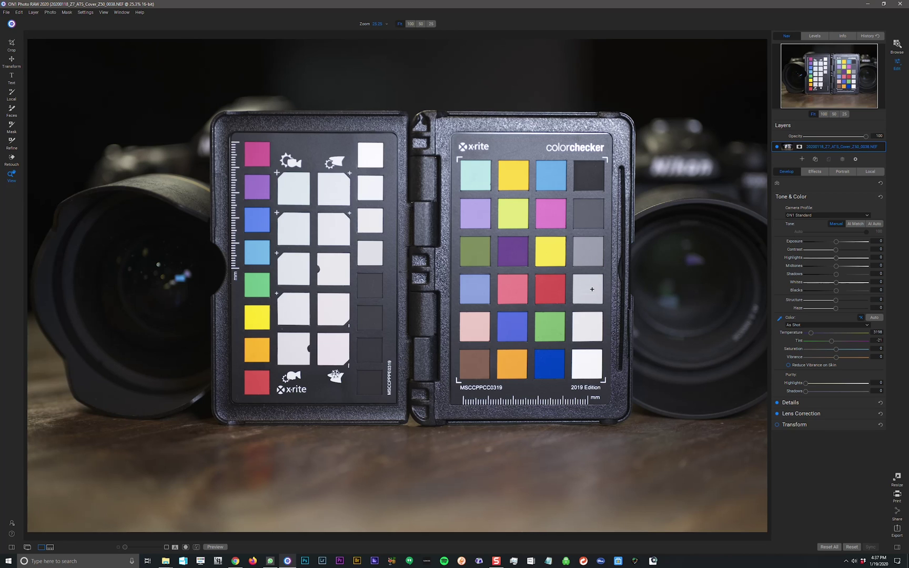
# Set white balance by sampling the chart's grey and white neutral patches with the eyedropper
pyautogui.click(590, 289)
pyautogui.click(584, 338)
pyautogui.click(590, 253)
pyautogui.click(623, 290)
pyautogui.click(897, 530)
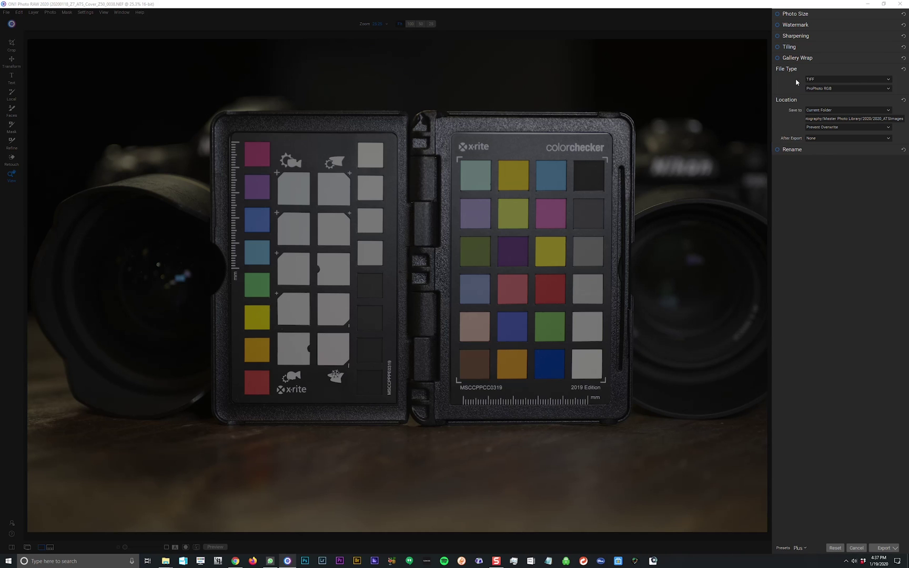
# Keep TIFF as the export format and set the destination folder to the Desktop
pyautogui.click(830, 78)
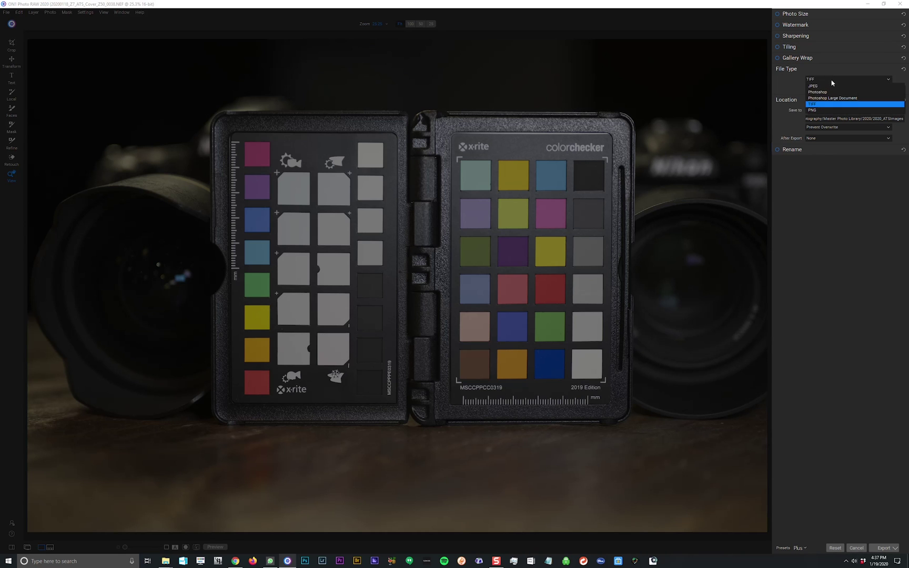
pyautogui.click(823, 107)
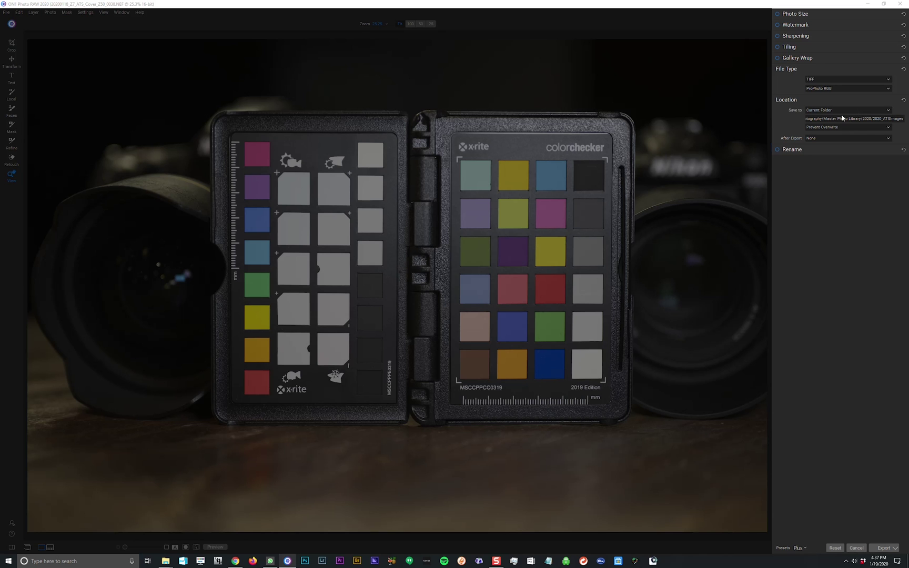
pyautogui.click(861, 111)
pyautogui.click(856, 119)
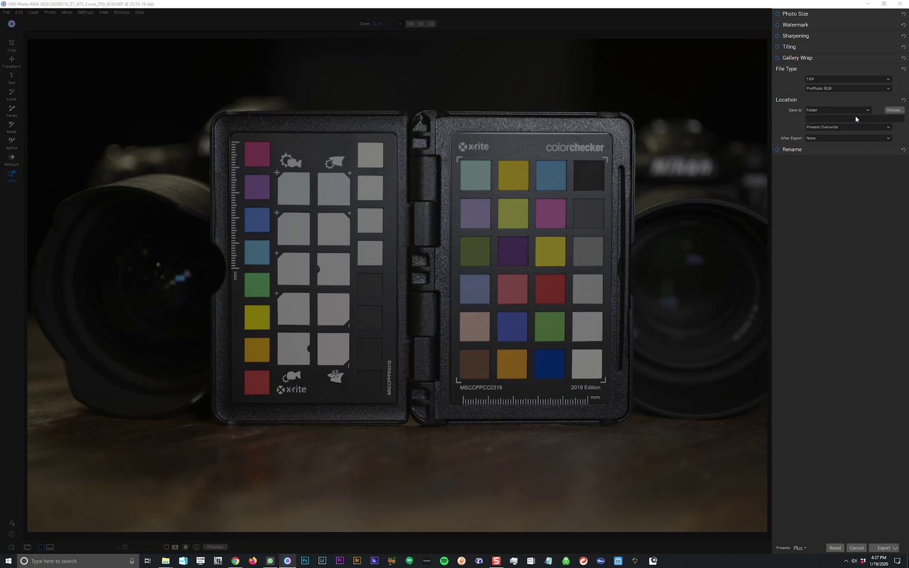
pyautogui.click(894, 110)
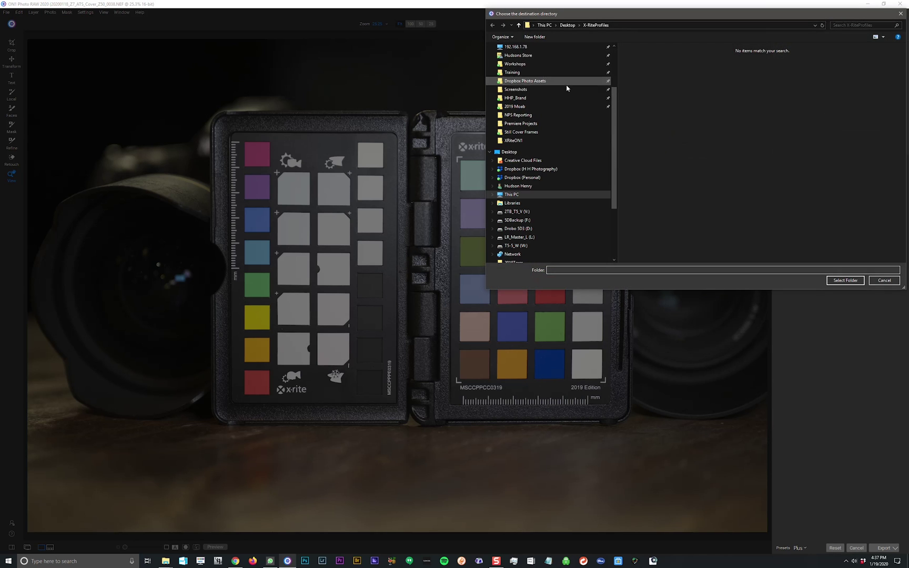
pyautogui.click(542, 68)
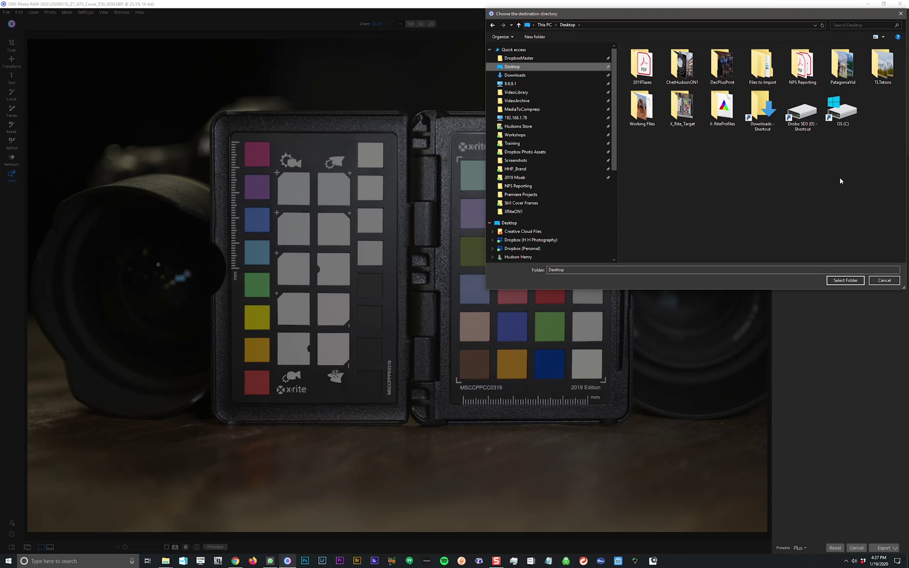
pyautogui.click(850, 281)
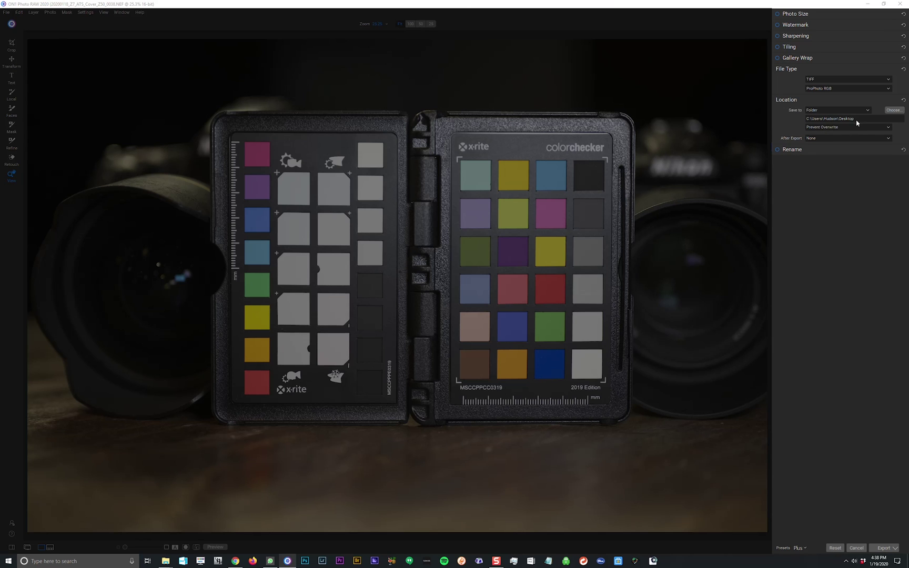
# Set the export colour space to Camera Calibration Space and export the TIFF
pyautogui.click(845, 90)
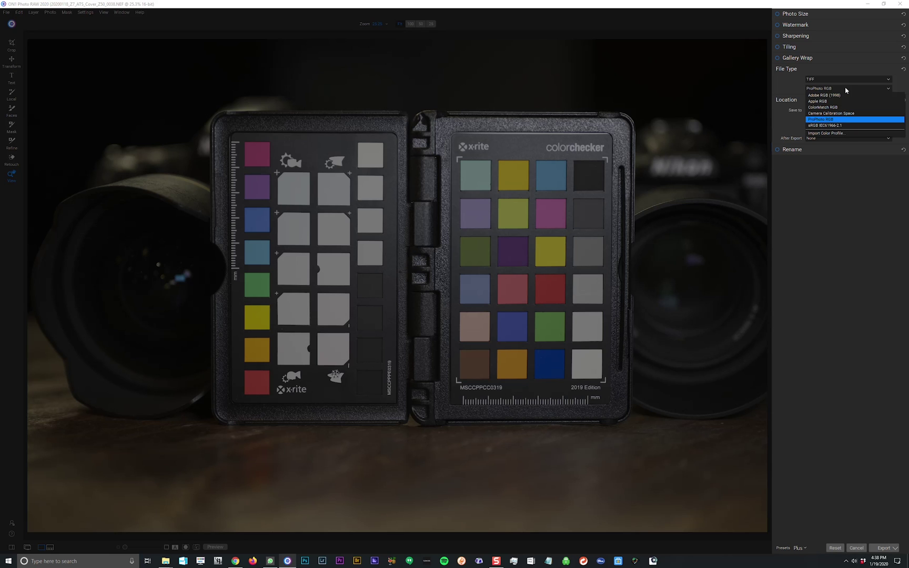
pyautogui.click(871, 113)
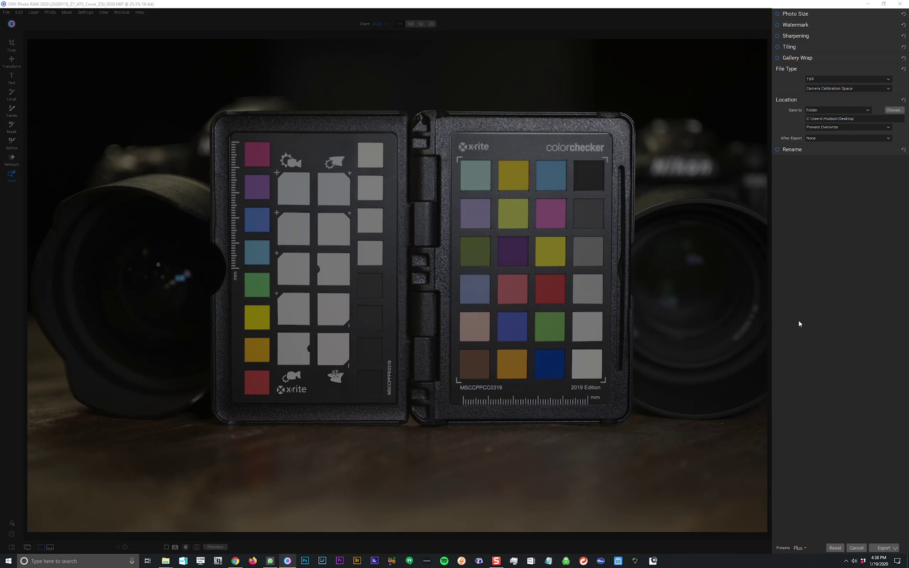
pyautogui.click(883, 547)
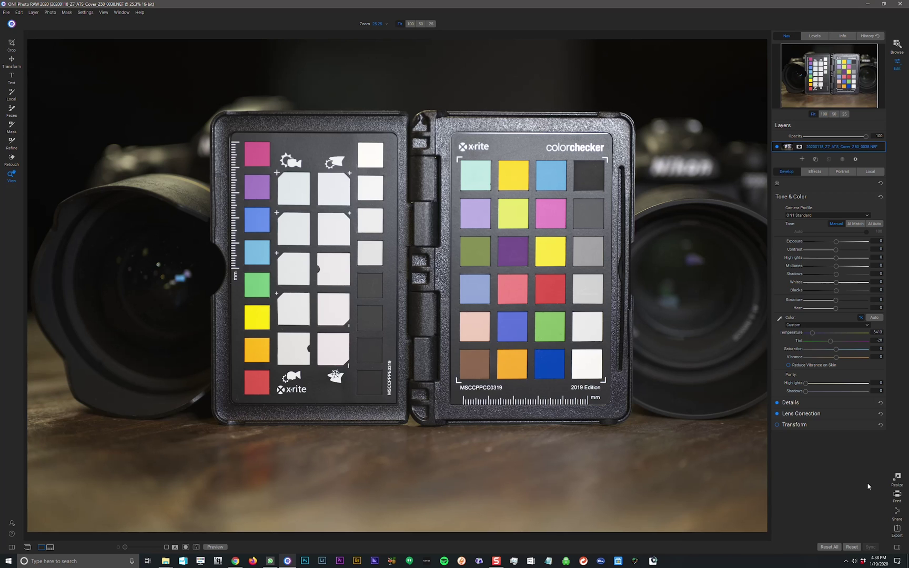
# Hide ON1, move the exported TIFF aside on the desktop, and launch ColorChecker Camera Calibration
pyautogui.click(868, 5)
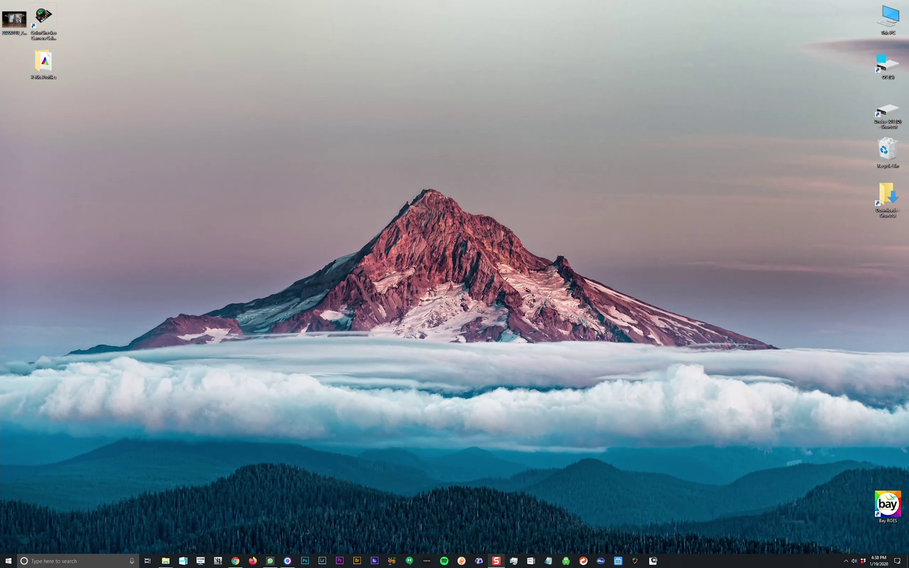
pyautogui.moveTo(10, 21); pyautogui.dragTo(160, 73)
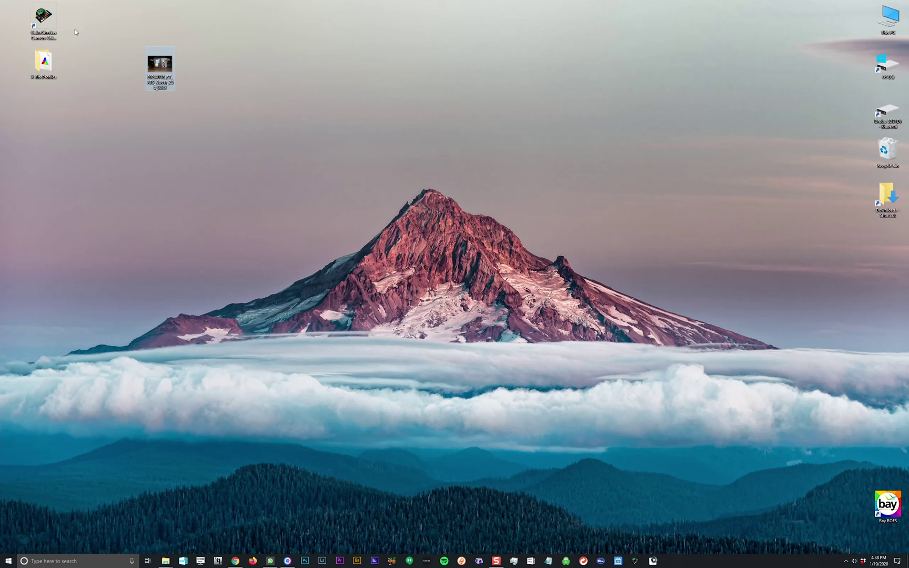
pyautogui.click(44, 15)
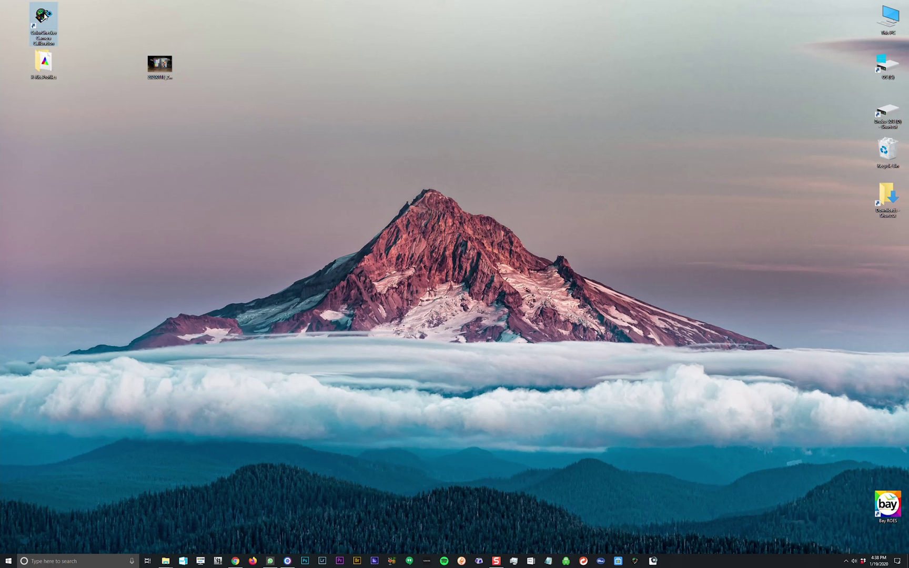
pyautogui.doubleClick(44, 16)
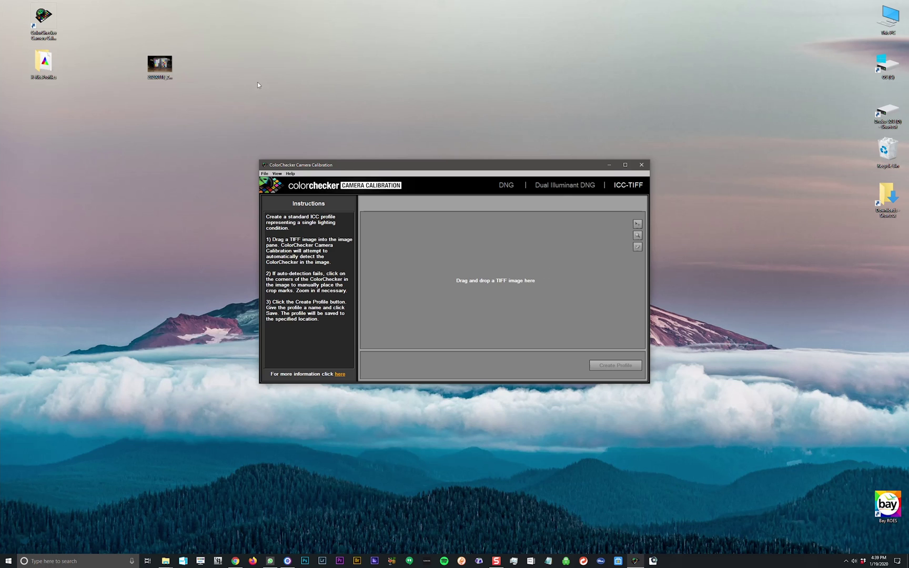
# Load the exported TIFF into the calibration app, enlarge the window, and create the profile
pyautogui.moveTo(152, 63); pyautogui.dragTo(509, 280)
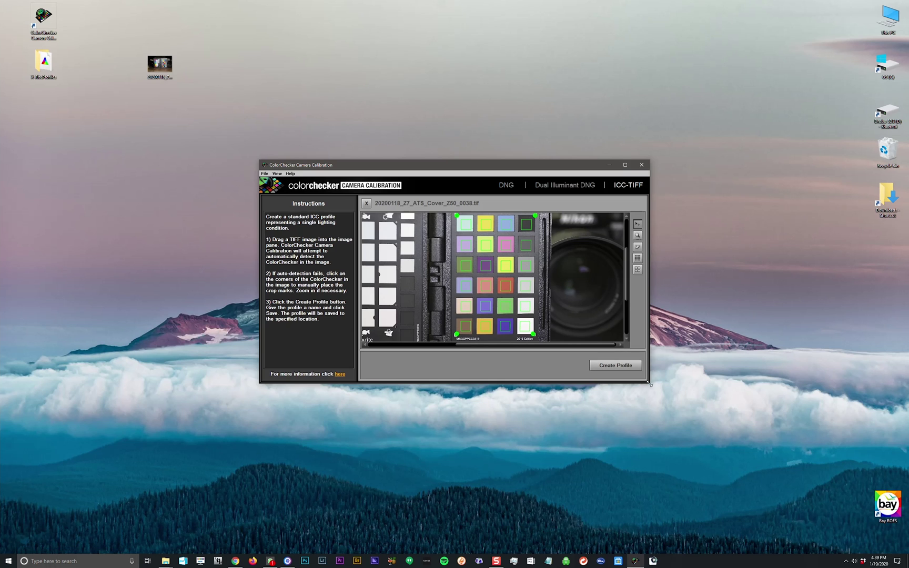
pyautogui.press('XF86AudioMute')
pyautogui.moveTo(649, 381); pyautogui.dragTo(708, 414)
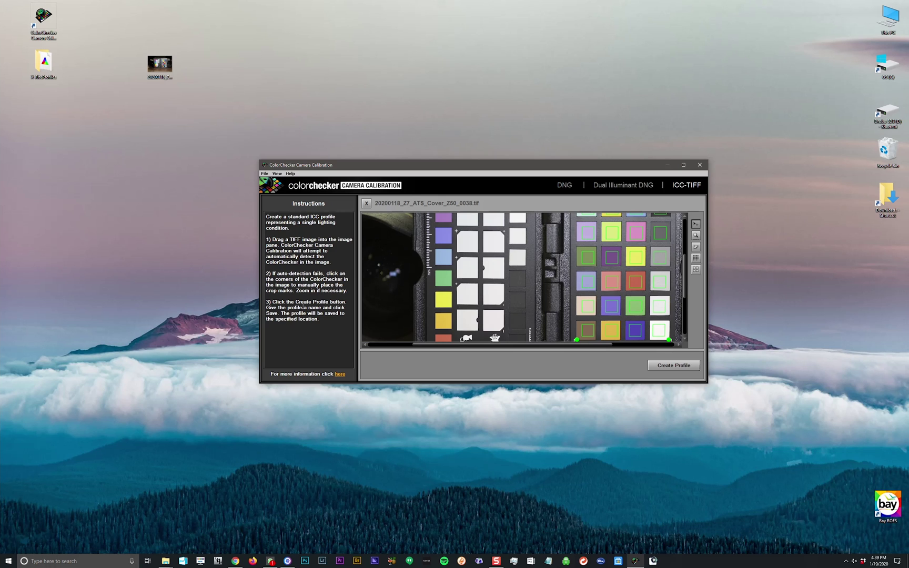
pyautogui.click(679, 366)
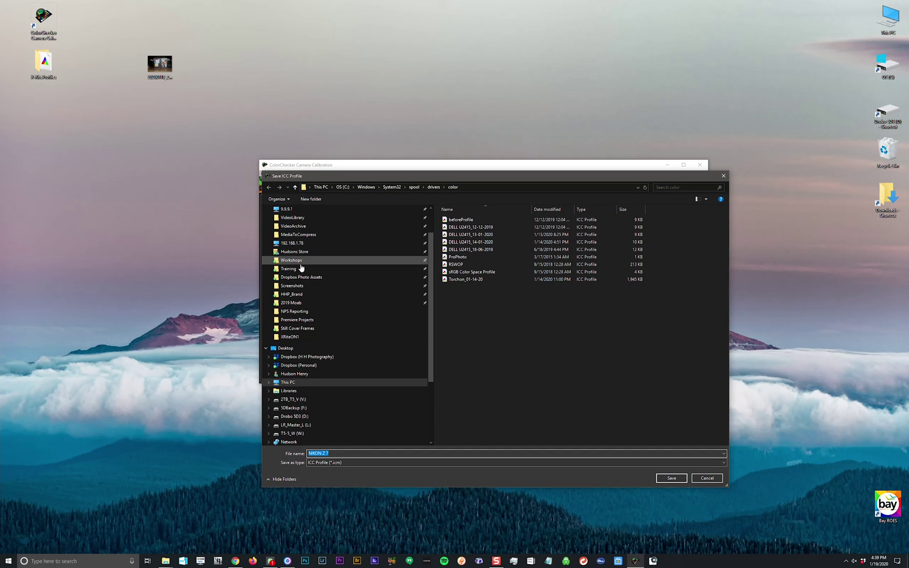
# Save the profile as NIKON Z 7_Z50ATSshoot in Desktop's X-RiteProfiles folder and dismiss the confirmation
pyautogui.scroll(1, 304, 236)
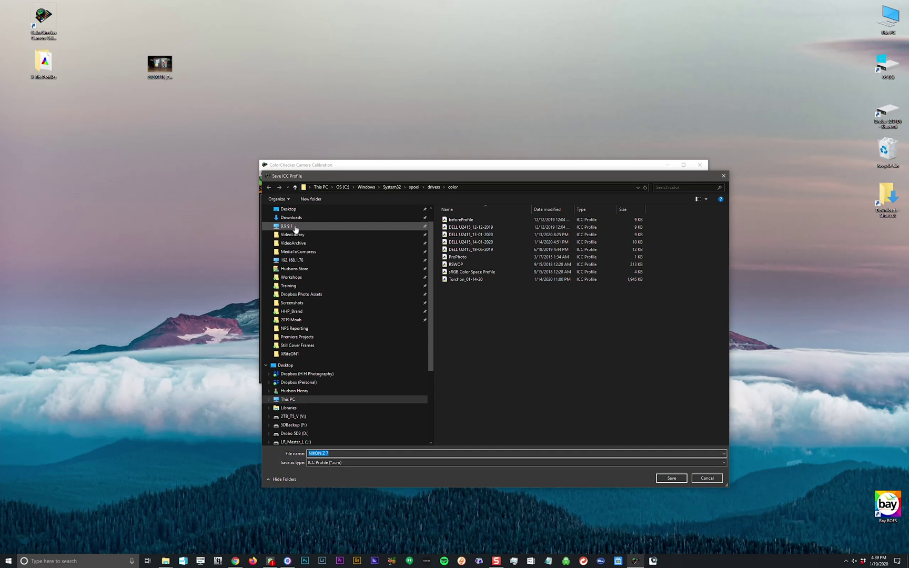
pyautogui.click(288, 209)
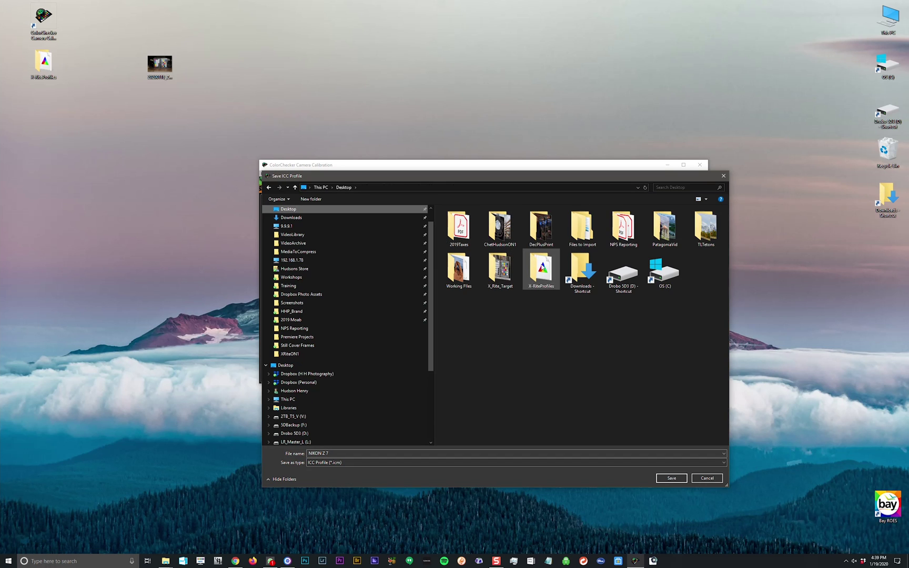
pyautogui.doubleClick(542, 271)
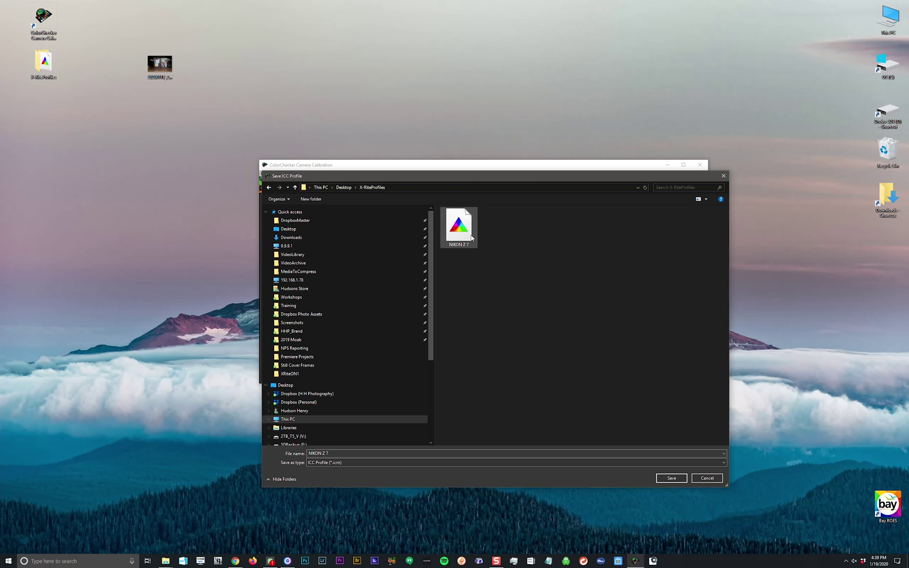
pyautogui.click(345, 453)
pyautogui.doubleClick(343, 454)
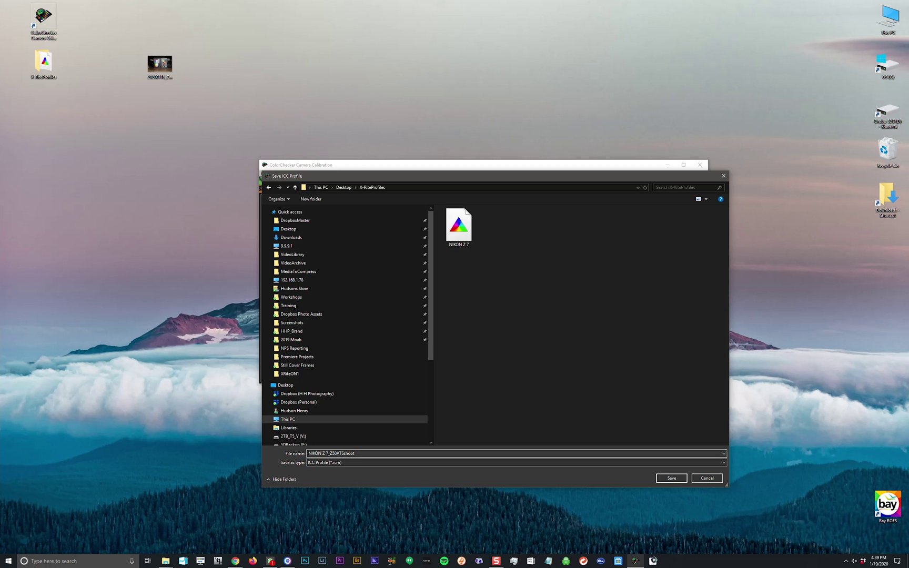
pyautogui.click(671, 478)
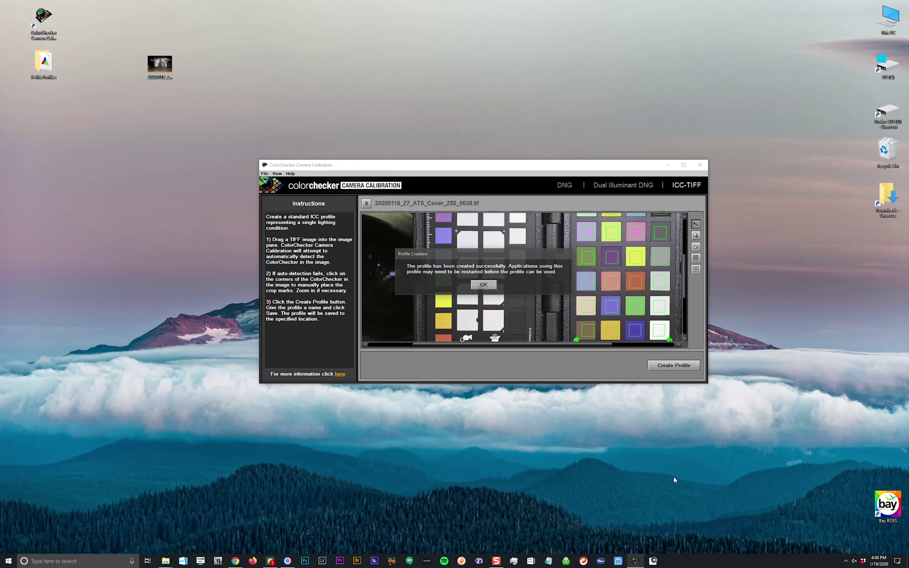
pyautogui.click(484, 287)
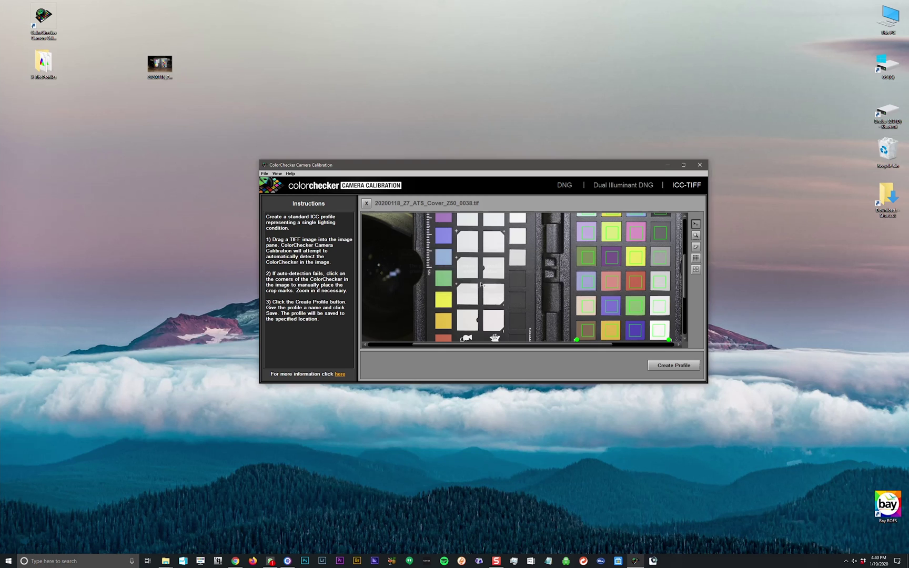
# In ON1, import NIKON Z 7_Z50ATSshoot from X-RiteProfiles as the photo's camera profile
pyautogui.click(270, 560)
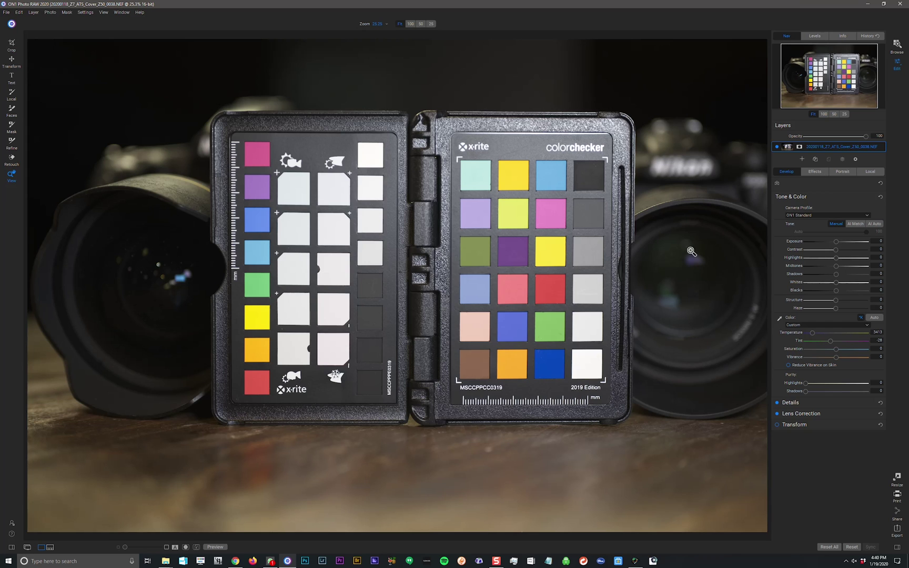
pyautogui.click(850, 216)
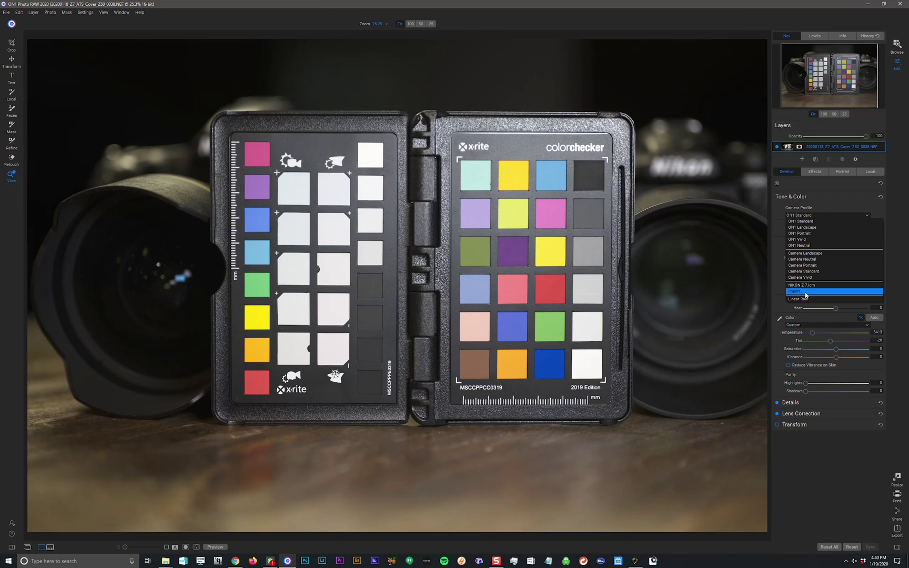
pyautogui.click(803, 291)
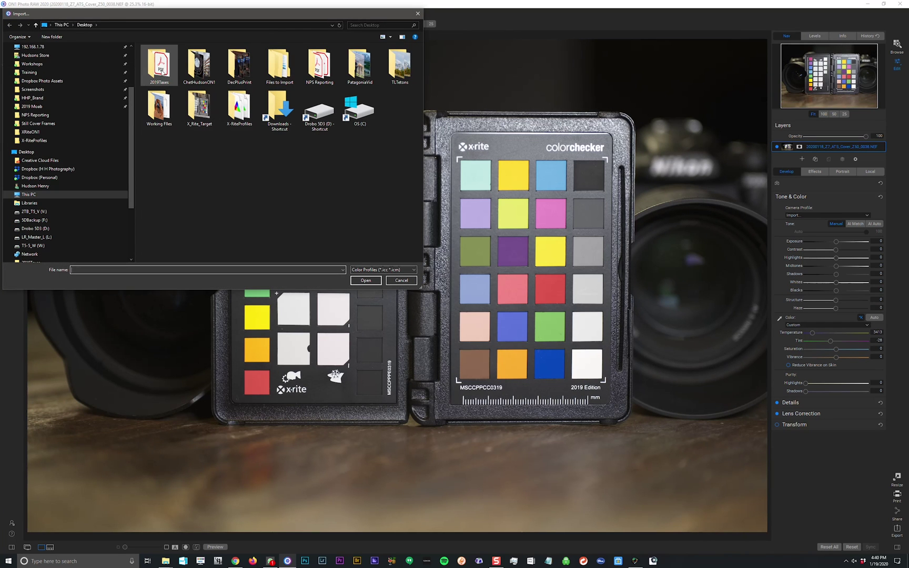
pyautogui.scroll(3, 43, 57)
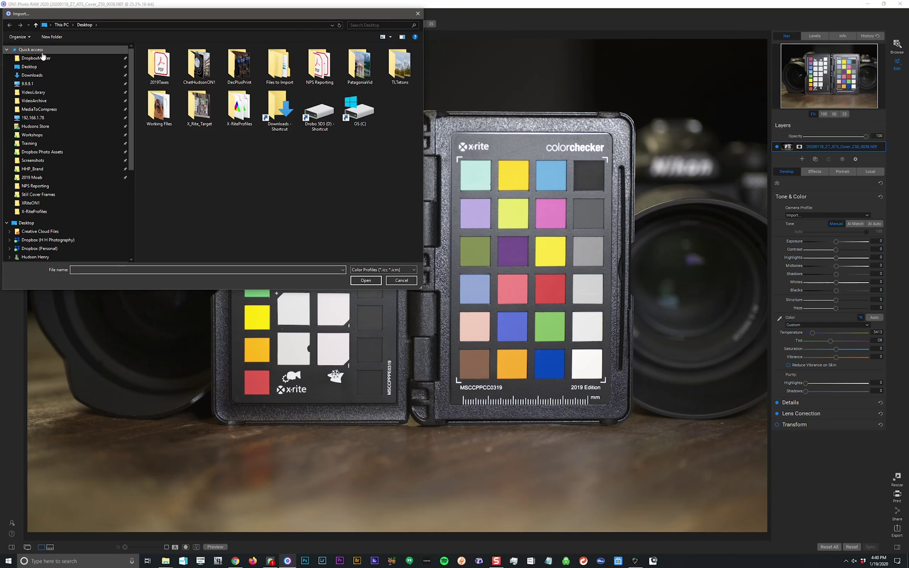
pyautogui.click(29, 67)
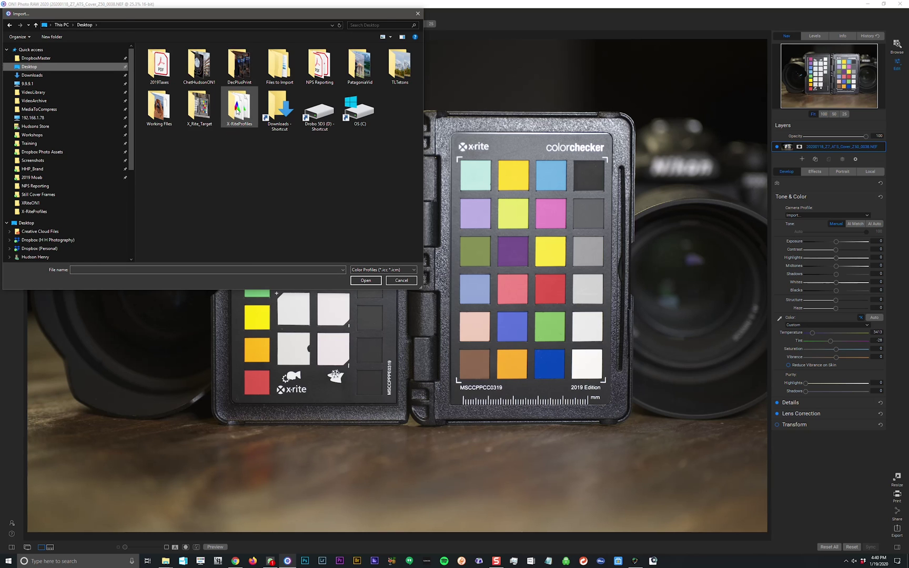
pyautogui.doubleClick(236, 113)
pyautogui.doubleClick(199, 68)
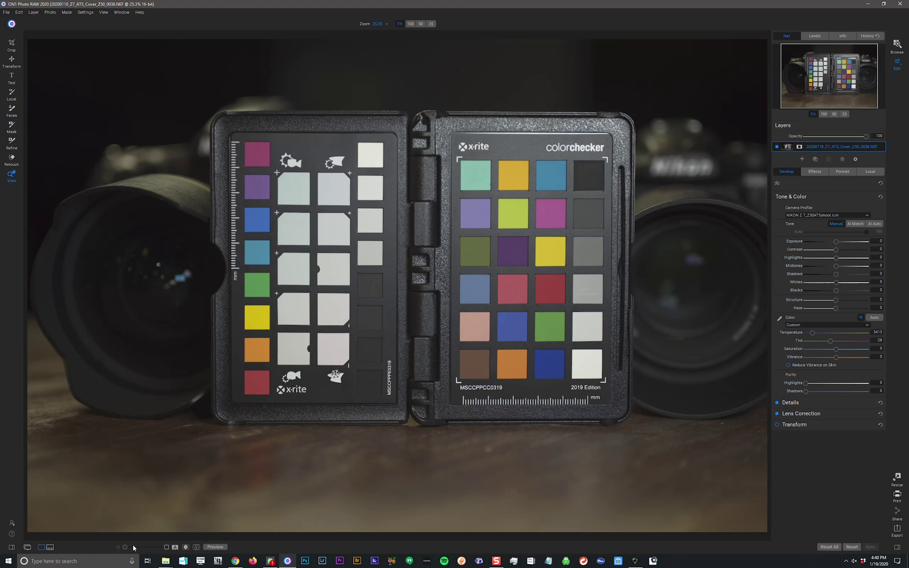
# Show the filmstrip, scroll to its end, and Shift-select all 17 photos through 0038
pyautogui.click(50, 547)
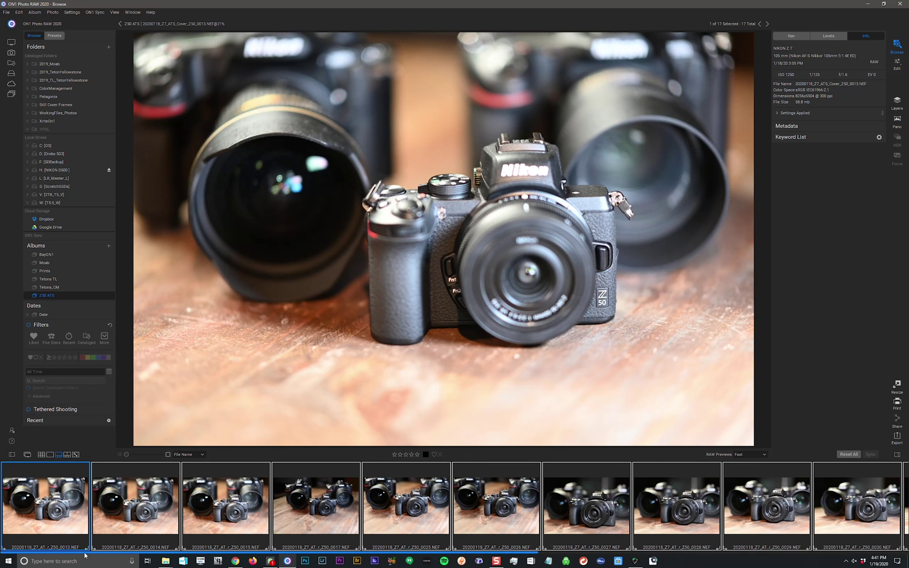
pyautogui.moveTo(89, 554); pyautogui.dragTo(459, 553)
pyautogui.keyDown('shift'); pyautogui.click(860, 505); pyautogui.keyUp('shift')
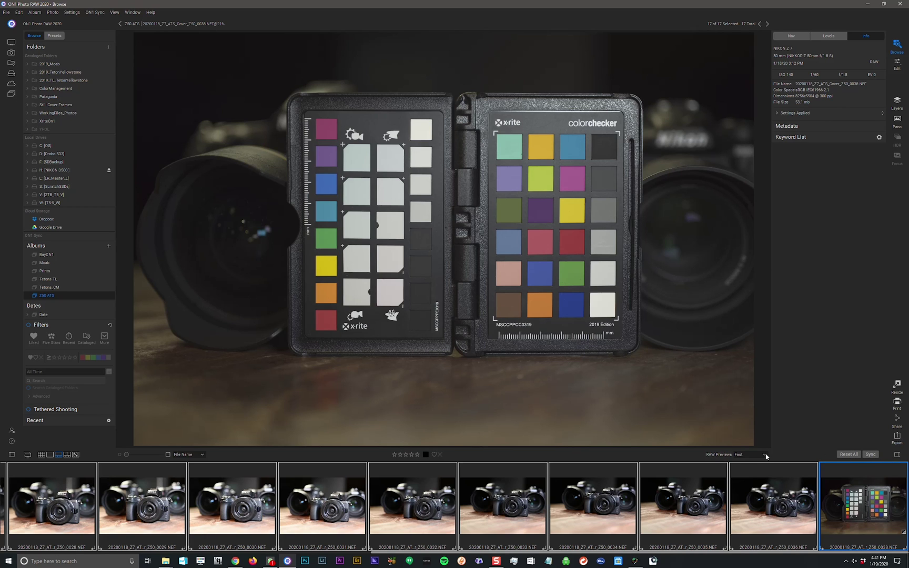
# Sync only the Camera Profile setting from the colorchecker shot to the 17 selected photos
pyautogui.click(876, 456)
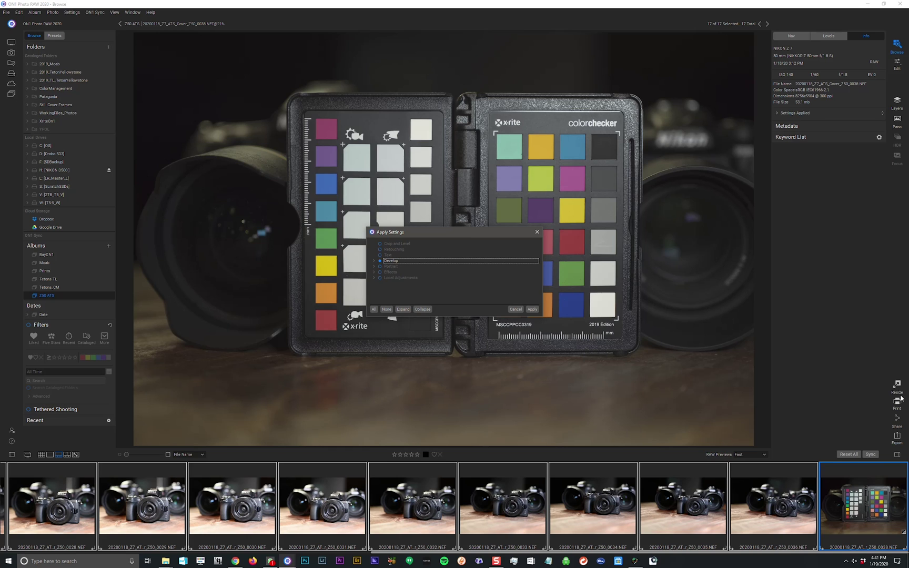
pyautogui.click(380, 261)
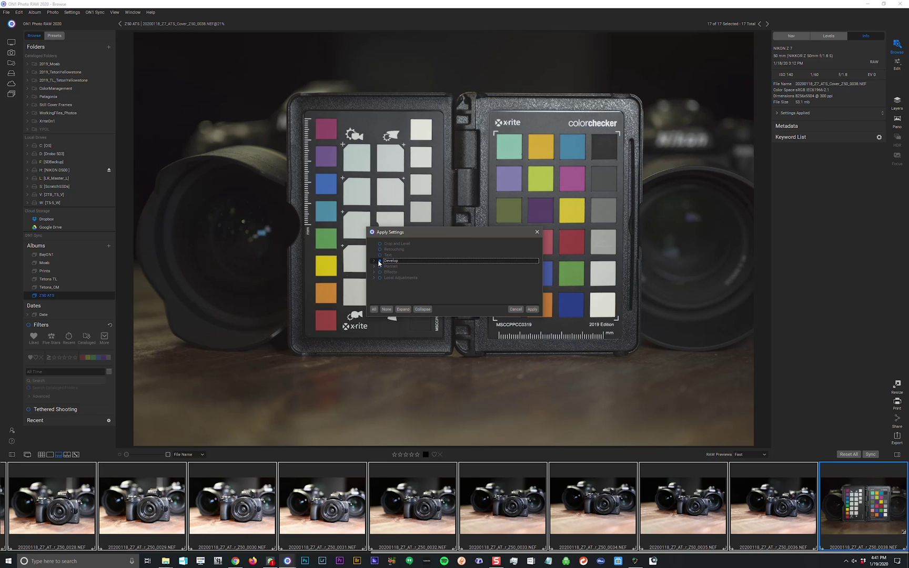
pyautogui.click(373, 261)
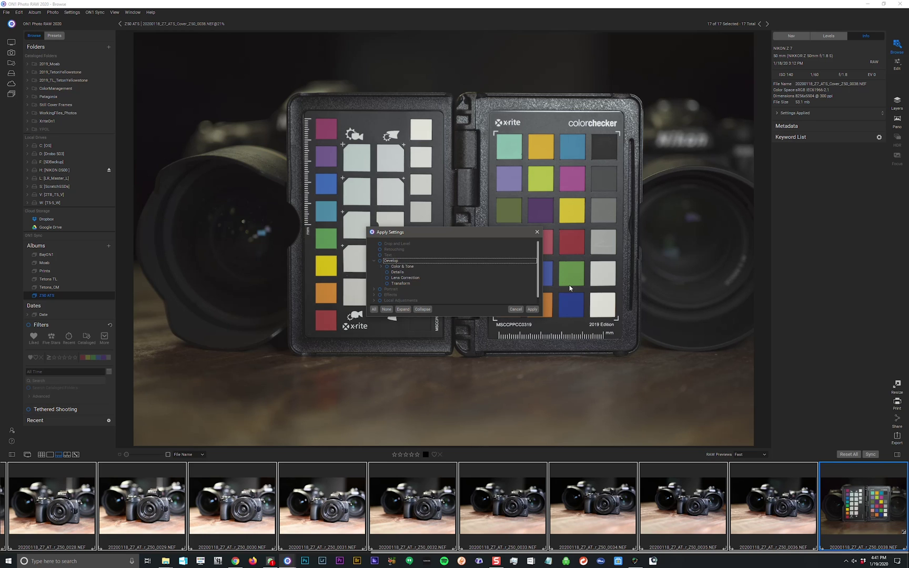
pyautogui.click(381, 266)
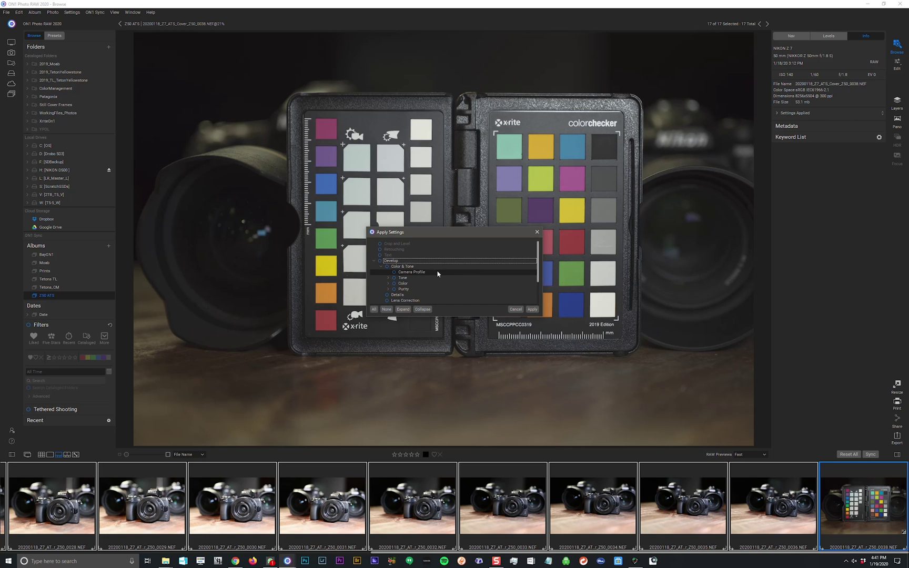
pyautogui.click(394, 272)
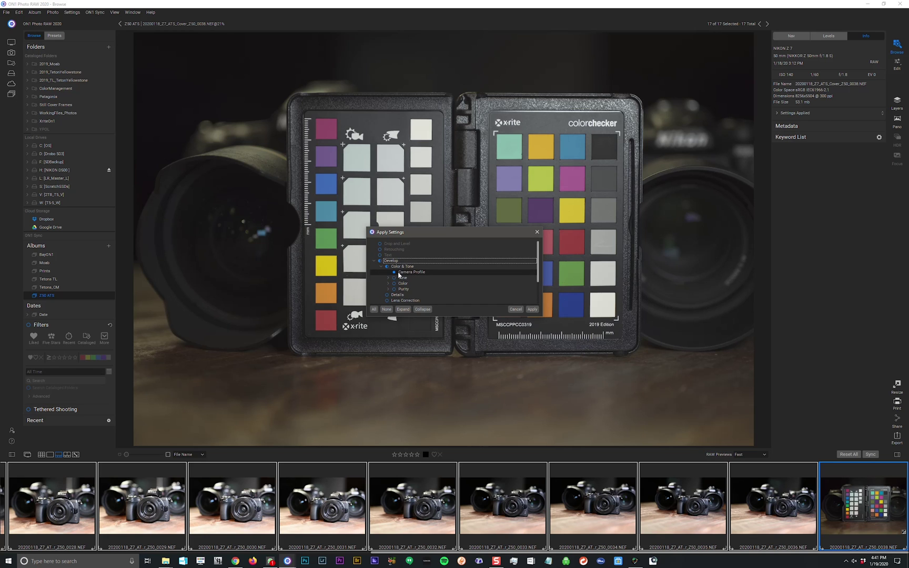
pyautogui.click(533, 309)
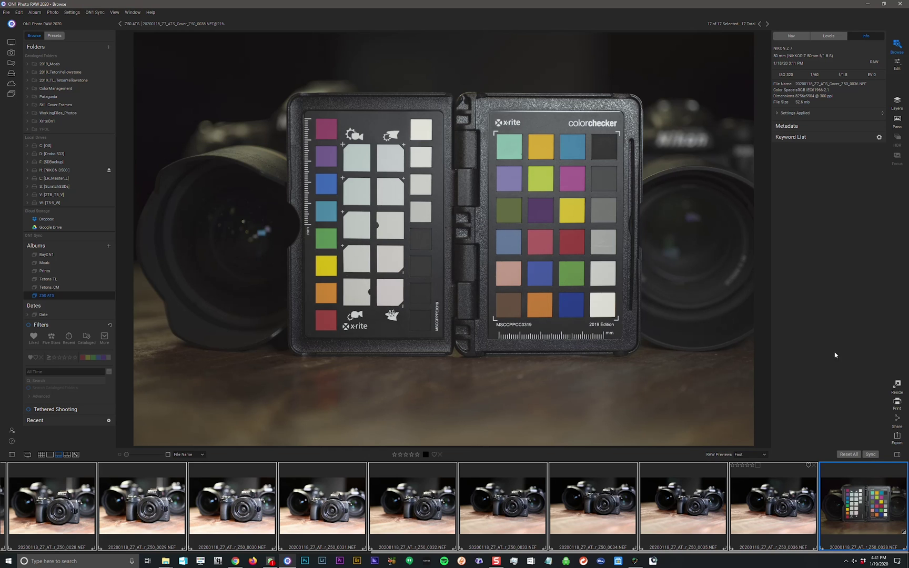
# Move to Z50_0036, open it in Edit, and raise Whites to 58
pyautogui.press('Left')
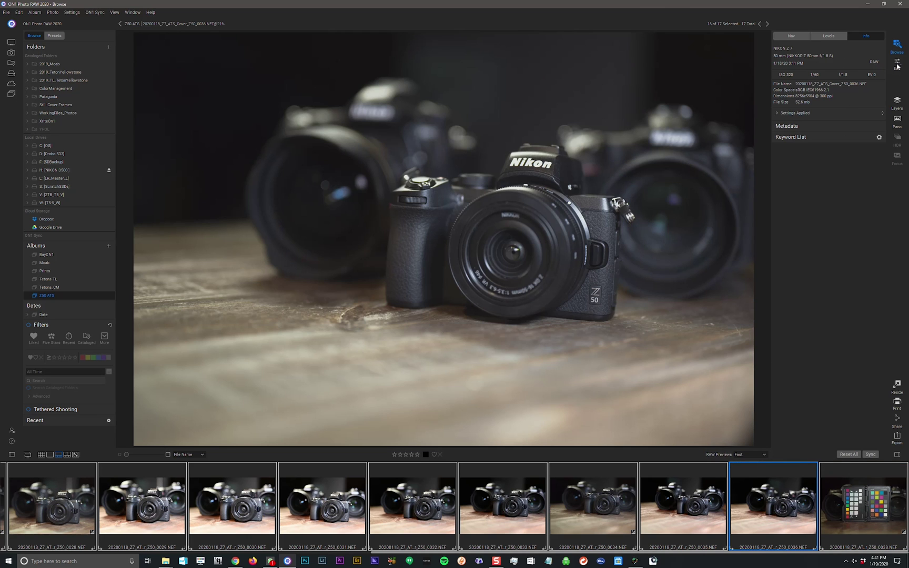
pyautogui.click(897, 64)
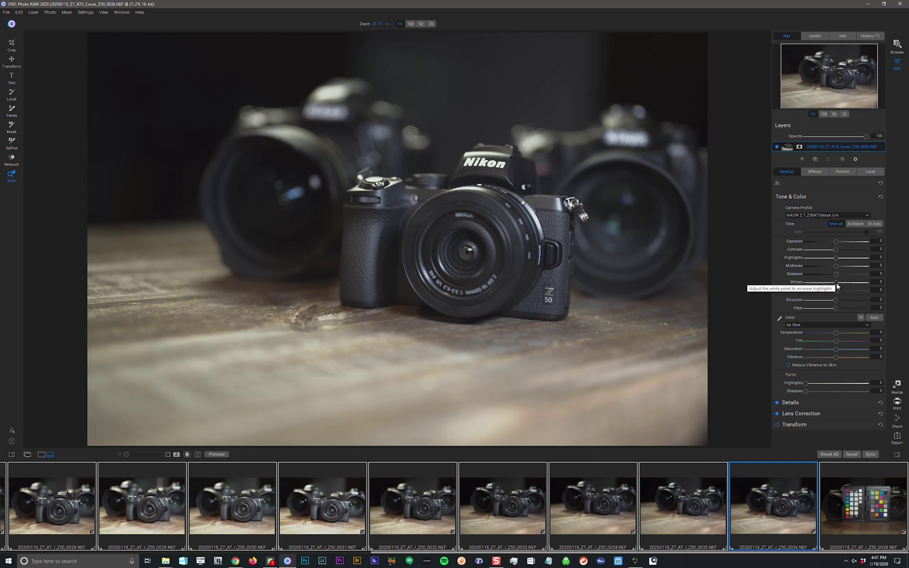
pyautogui.moveTo(836, 286); pyautogui.dragTo(814, 293)
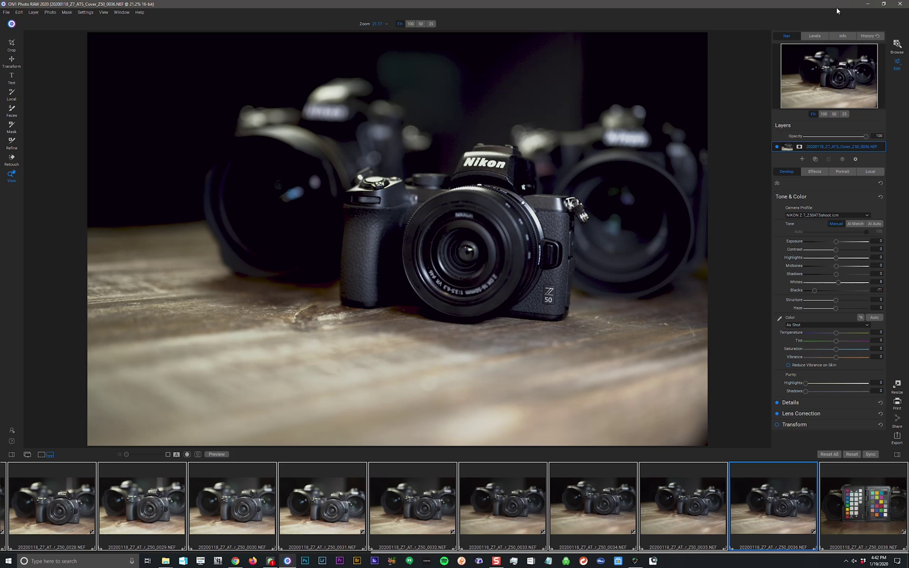
pyautogui.click(814, 36)
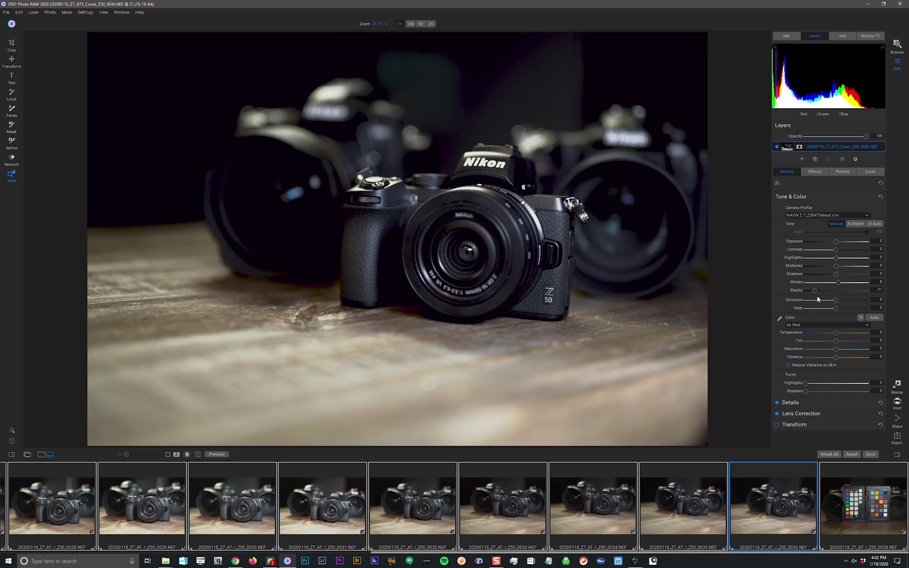
# Lift Blacks to -65, brighten Midtones to 22, and raise Contrast to 18
pyautogui.moveTo(814, 293); pyautogui.dragTo(848, 275)
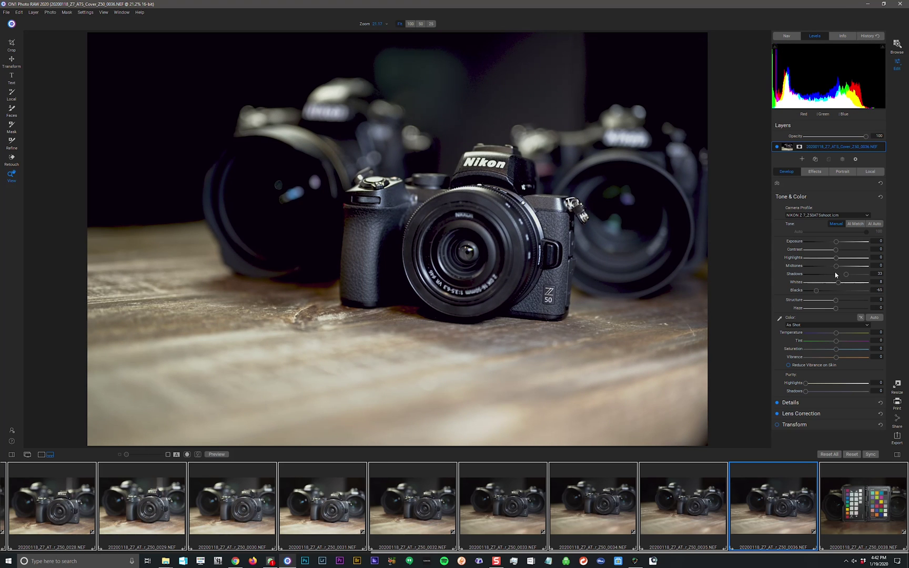
pyautogui.moveTo(835, 268)
pyautogui.mouseDown()
pyautogui.moveTo(821, 268)
pyautogui.moveTo(849, 269)
pyautogui.moveTo(823, 263)
pyautogui.mouseUp()
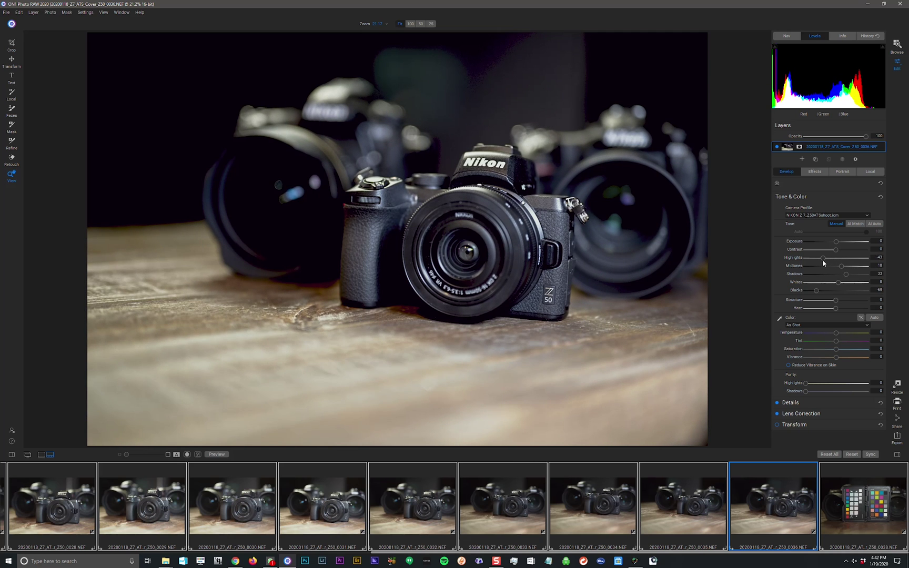
pyautogui.moveTo(837, 252); pyautogui.dragTo(840, 253)
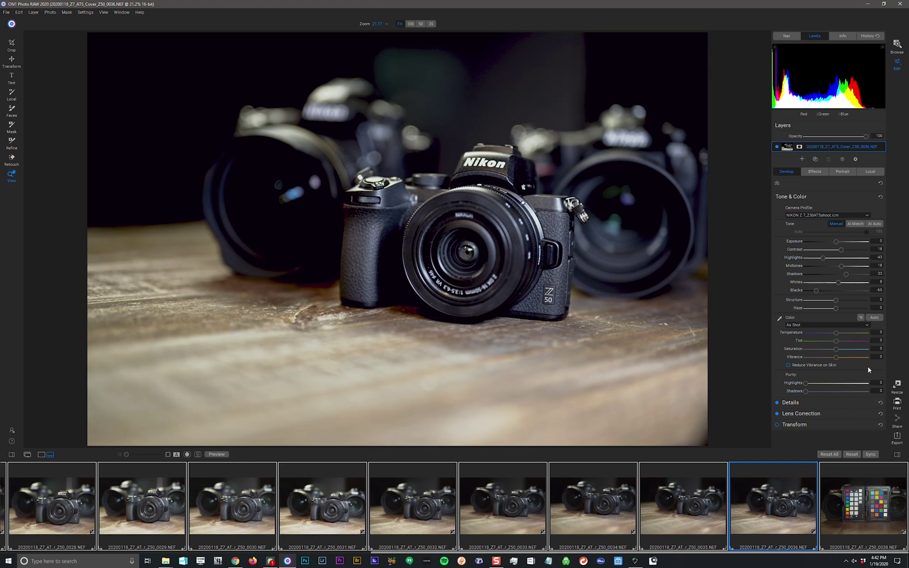
pyautogui.click(11, 45)
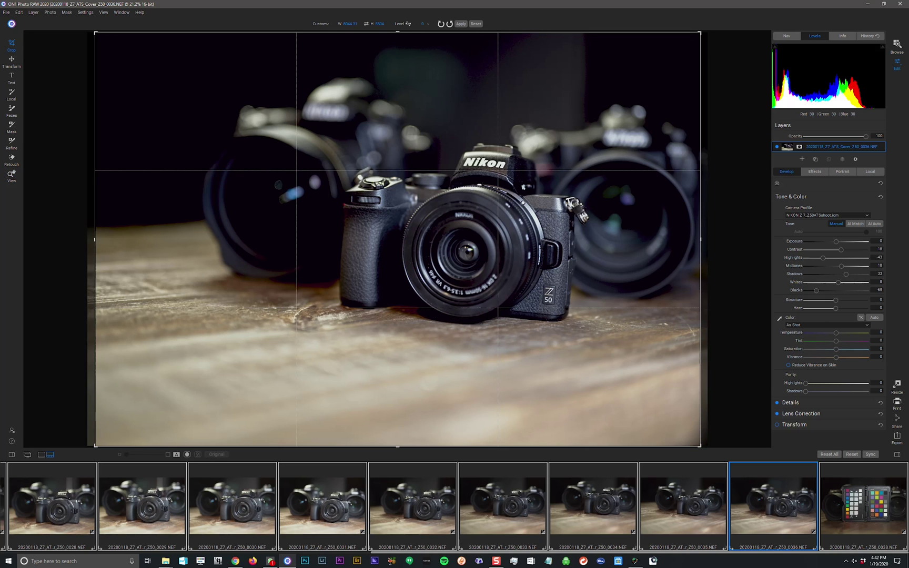
# Crop Z50_0036 to a 16x9 ratio, reposition the image in the frame, and apply
pyautogui.click(322, 25)
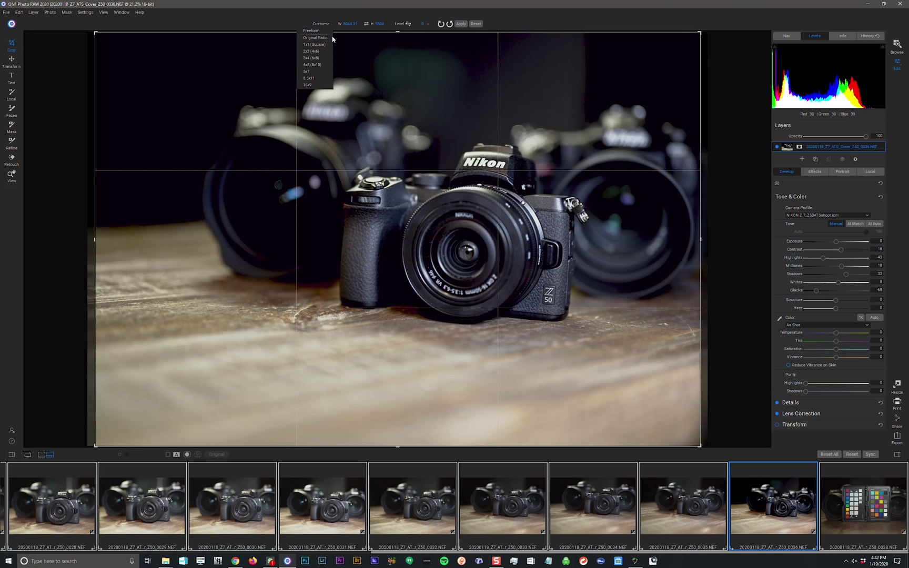
pyautogui.click(315, 88)
pyautogui.moveTo(411, 259); pyautogui.dragTo(408, 368)
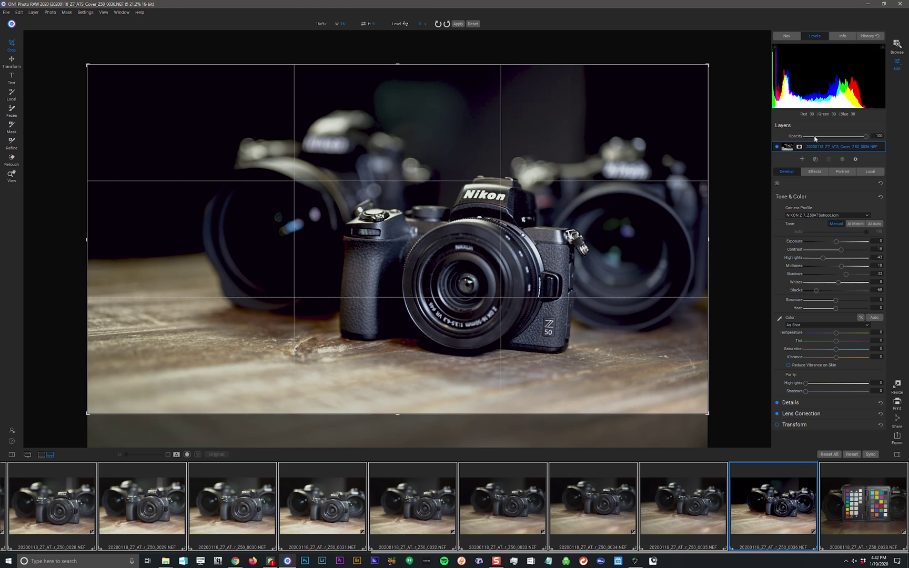
pyautogui.press('Return')
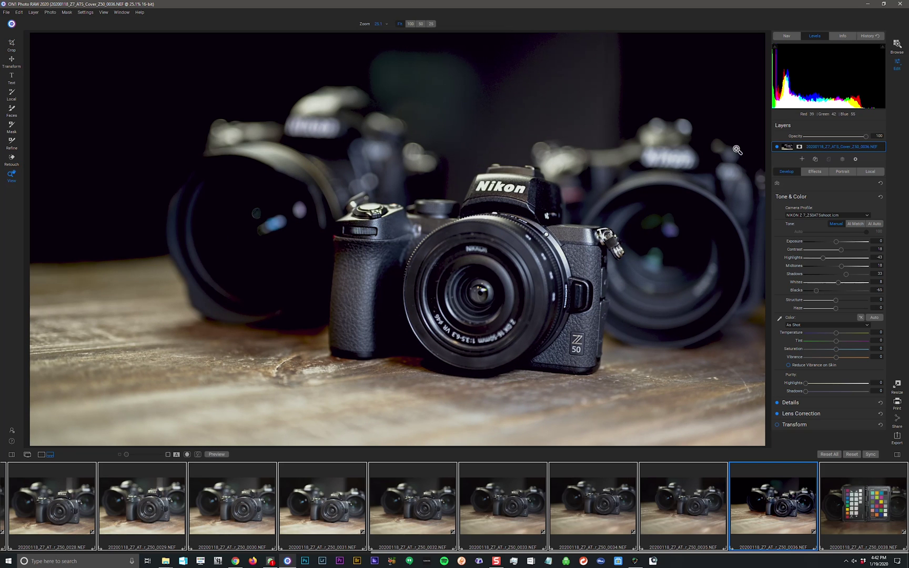
# Add a slightly tilted gradient over the lower tabletop with -0.95 local exposure
pyautogui.click(870, 171)
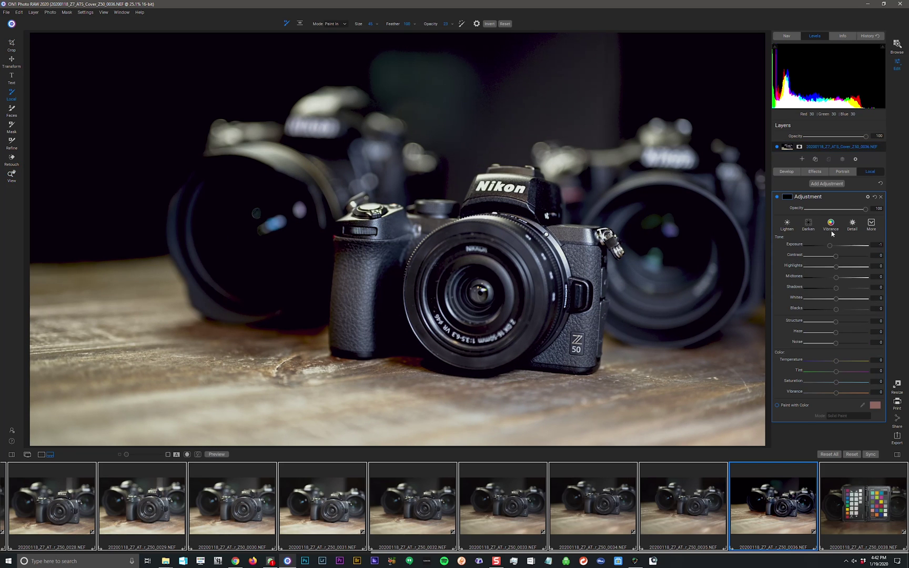
pyautogui.click(300, 24)
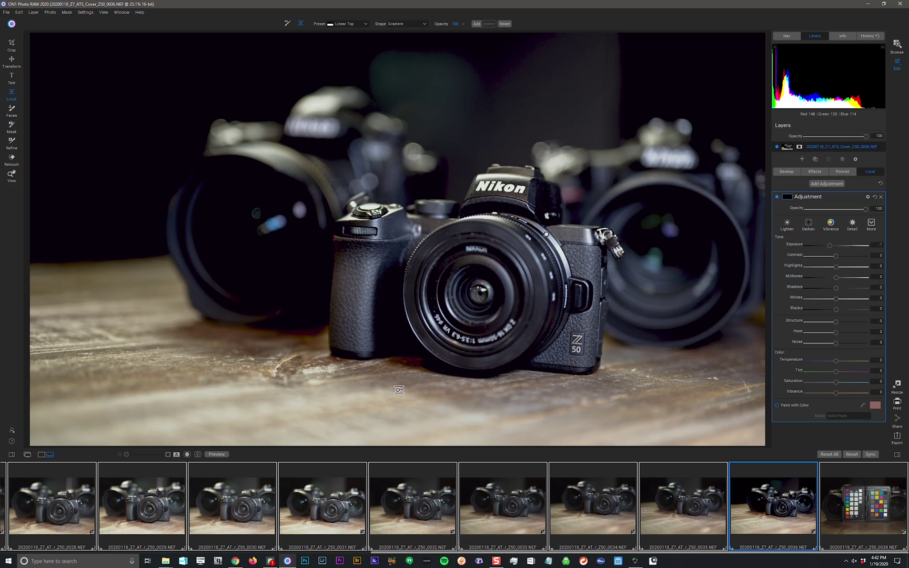
pyautogui.moveTo(402, 392); pyautogui.dragTo(404, 384)
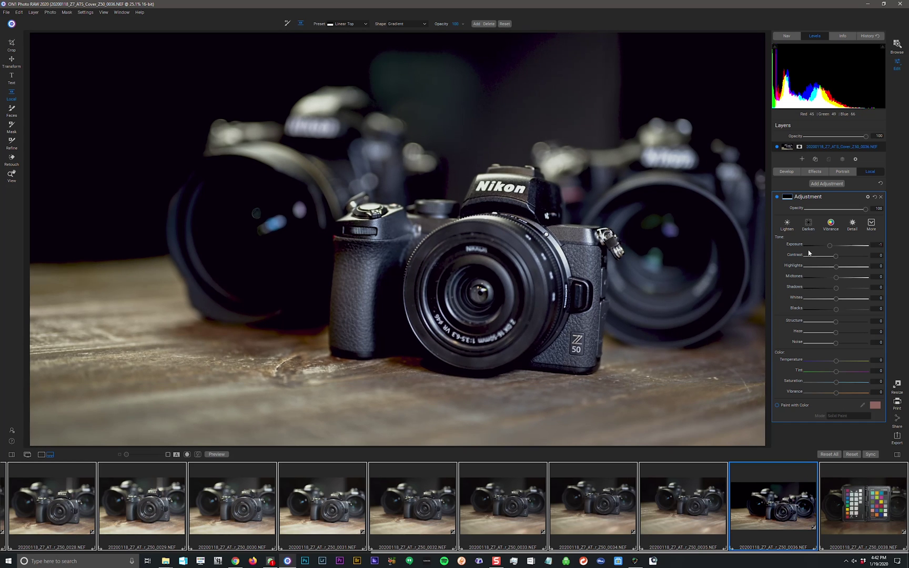
pyautogui.moveTo(831, 246); pyautogui.dragTo(830, 248)
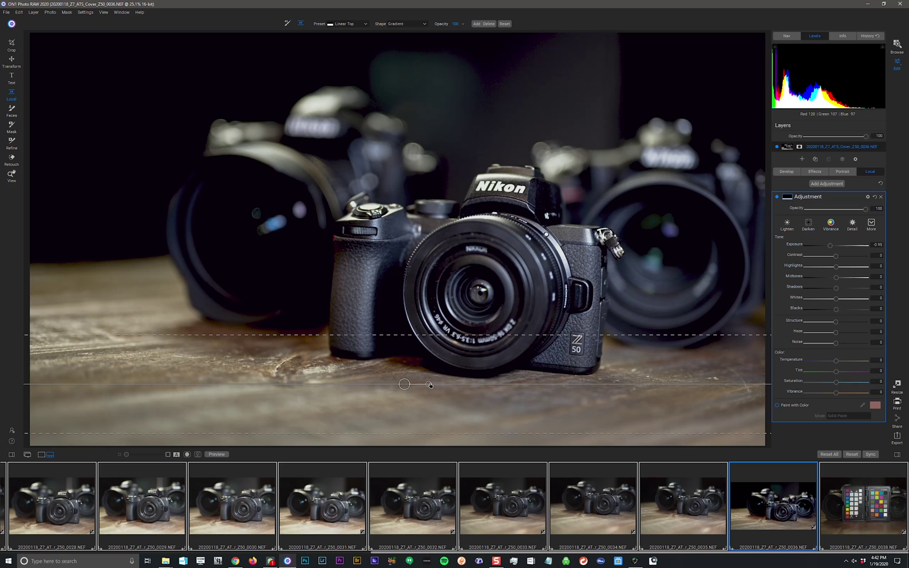
pyautogui.moveTo(429, 385); pyautogui.dragTo(431, 380)
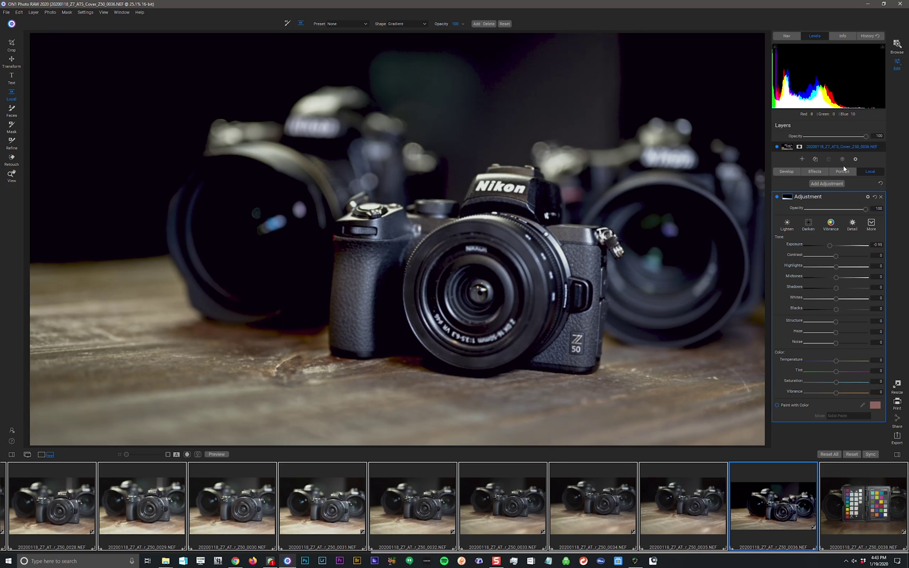
pyautogui.click(785, 171)
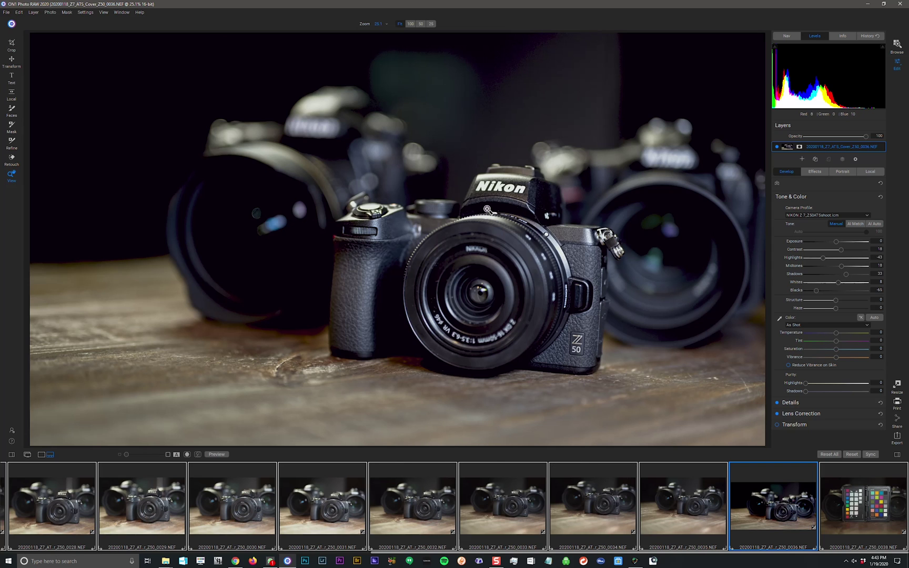
pyautogui.click(897, 45)
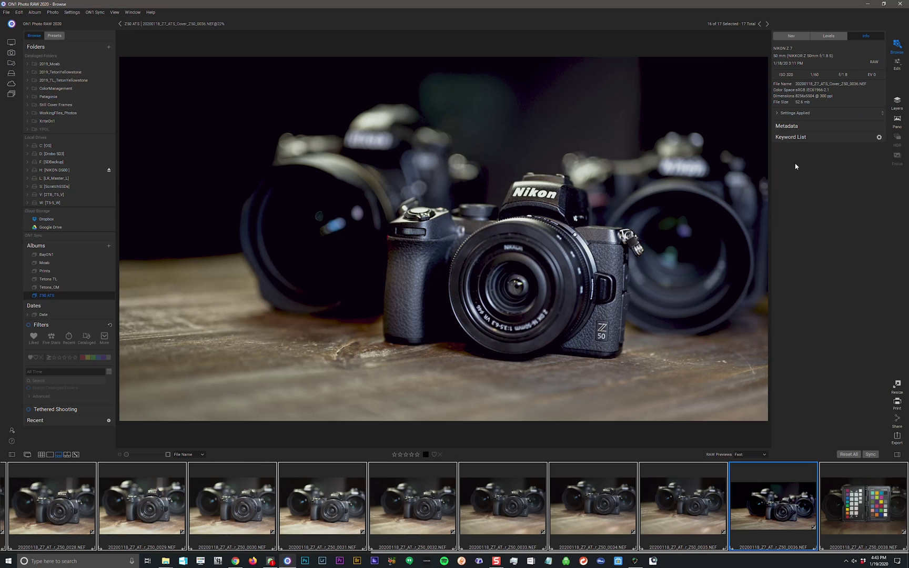
# Open 20190924_Z7_Tetons_0139.NEF from the Tetons_CM album in Edit
pyautogui.click(48, 287)
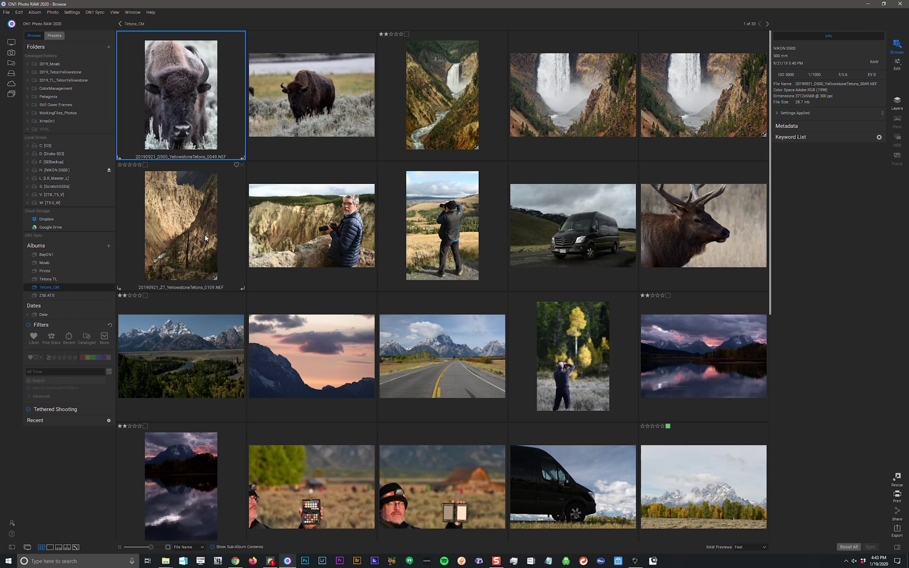
pyautogui.scroll(-2, 384, 298)
pyautogui.scroll(-2, 384, 298)
pyautogui.scroll(1, 479, 237)
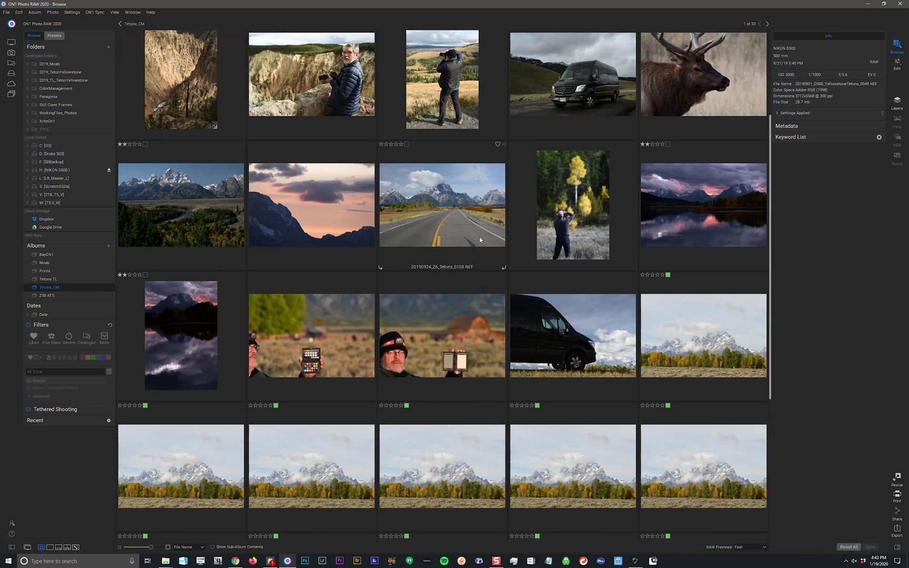
pyautogui.click(426, 363)
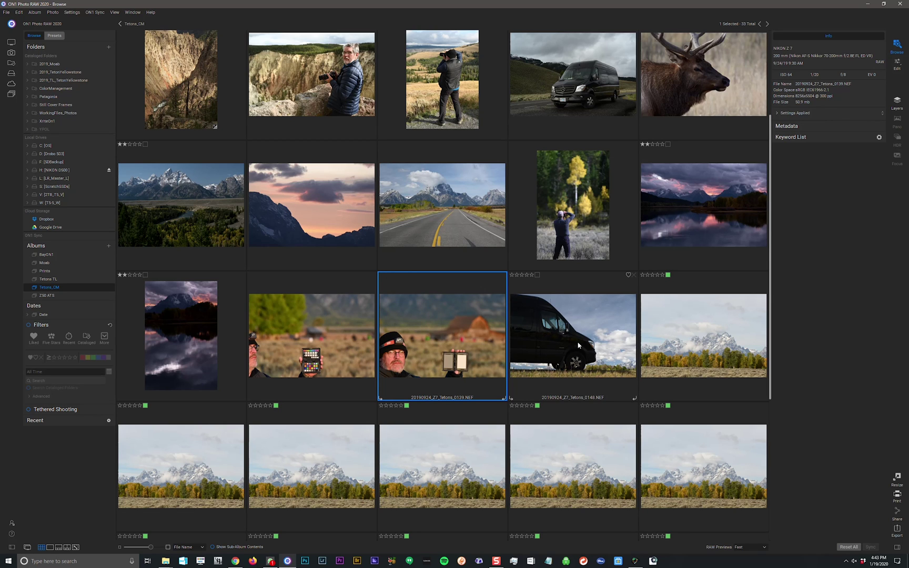
pyautogui.hotkey('ctrl', 'e')
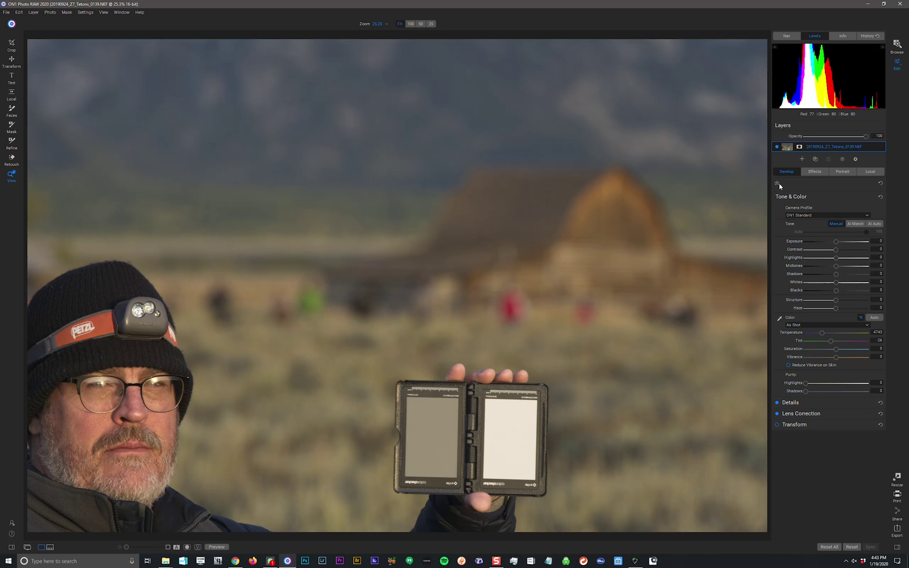
# Sample the card's white panel with the Color eyedropper, setting Temperature to 3718, then return to Browse
pyautogui.click(780, 319)
pyautogui.click(512, 434)
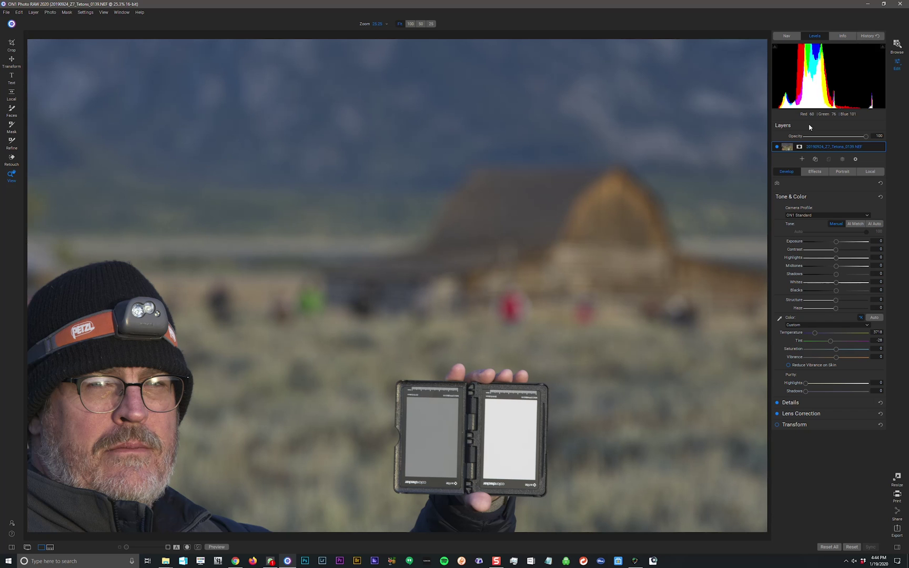
pyautogui.click(902, 44)
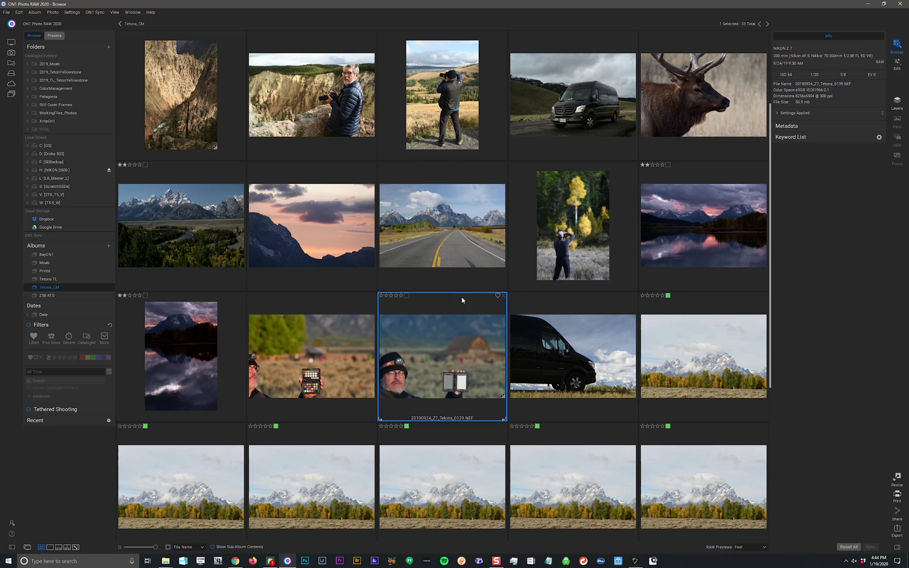
# Scroll the Tetons_CM thumbnail grid down to the ColorChecker target shots
pyautogui.scroll(-3, 329, 350)
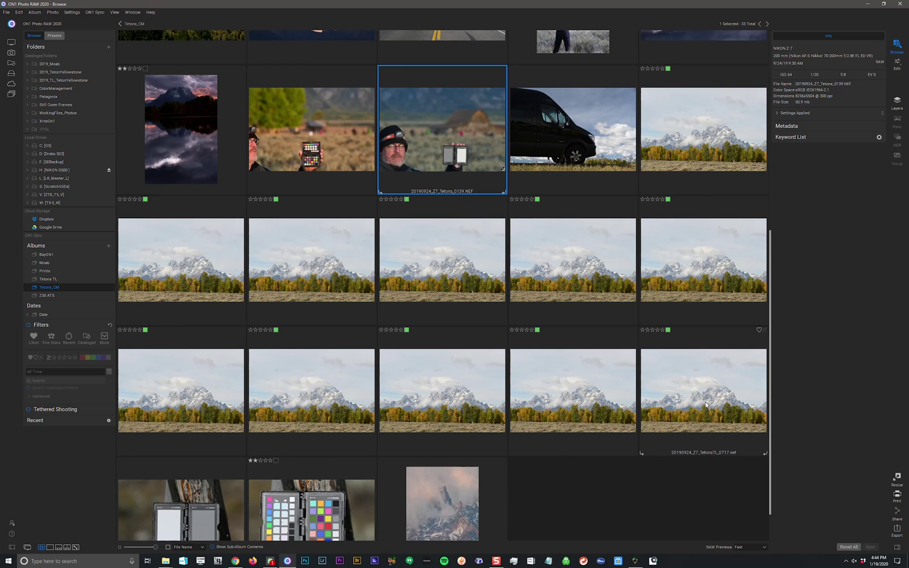
pyautogui.scroll(-1, 683, 413)
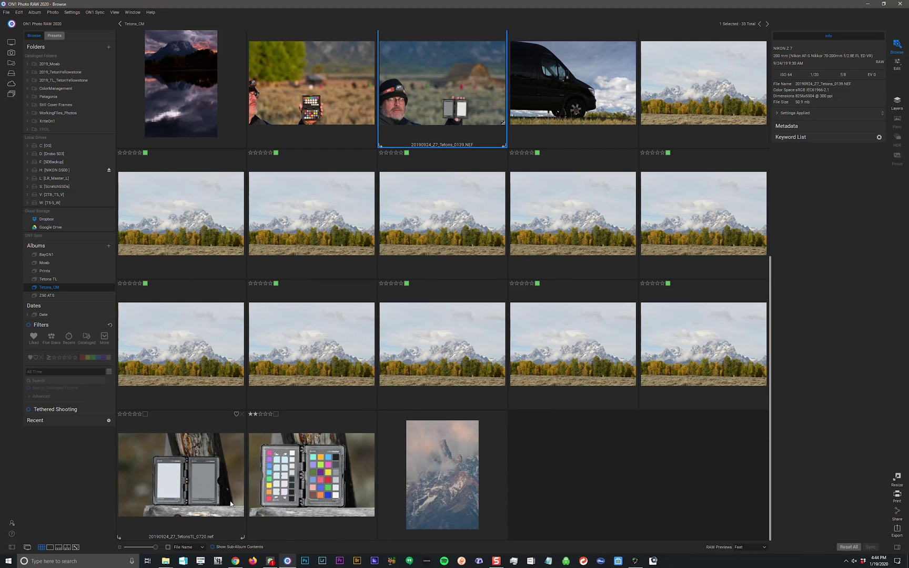